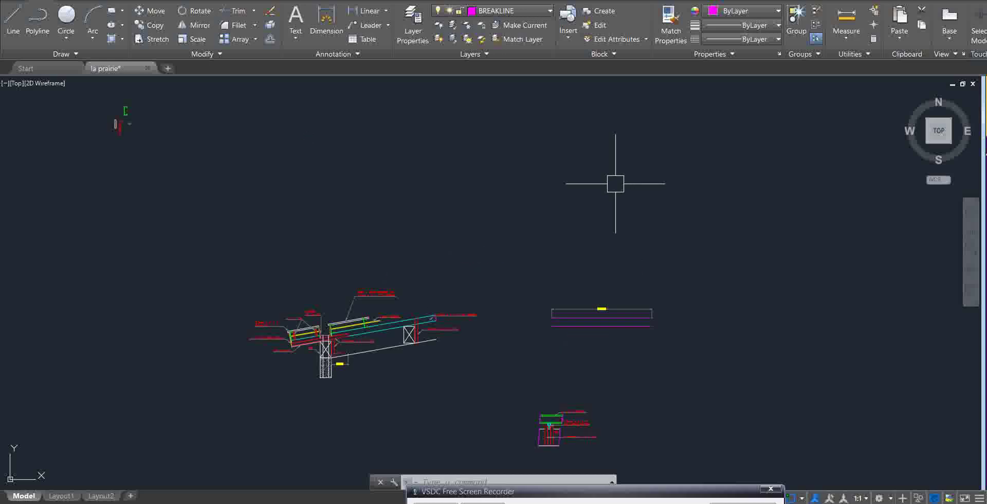
- Examine the break line at the cut end of the 1.5mm x 2" x 4" B.I. tubing in the roof detail
scroll(414, 276, "down", 2)
scroll(414, 290, "up", 12)
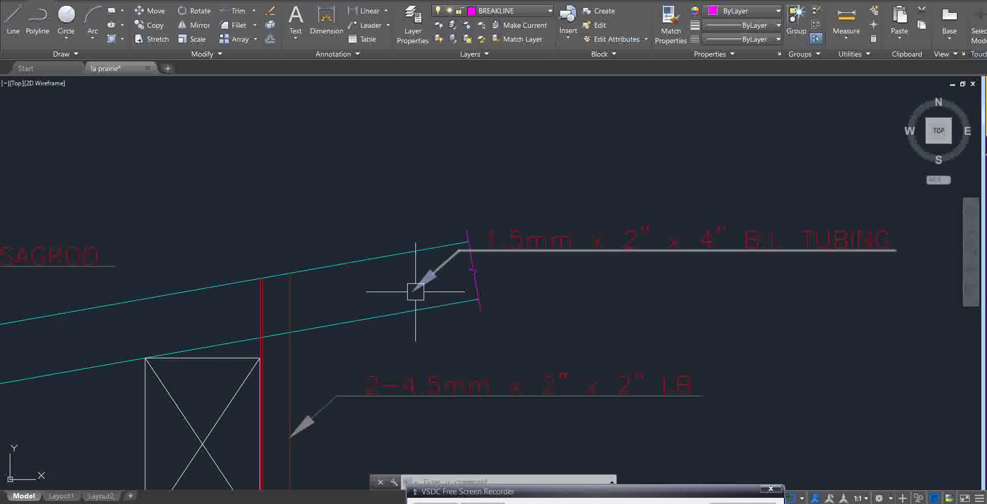
scroll(472, 288, "up", 4)
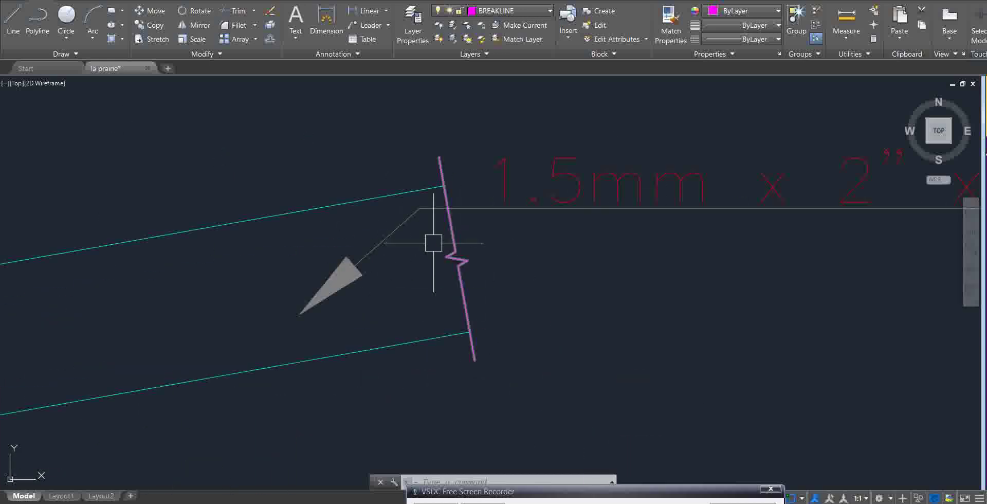
scroll(298, 139, "down", 5)
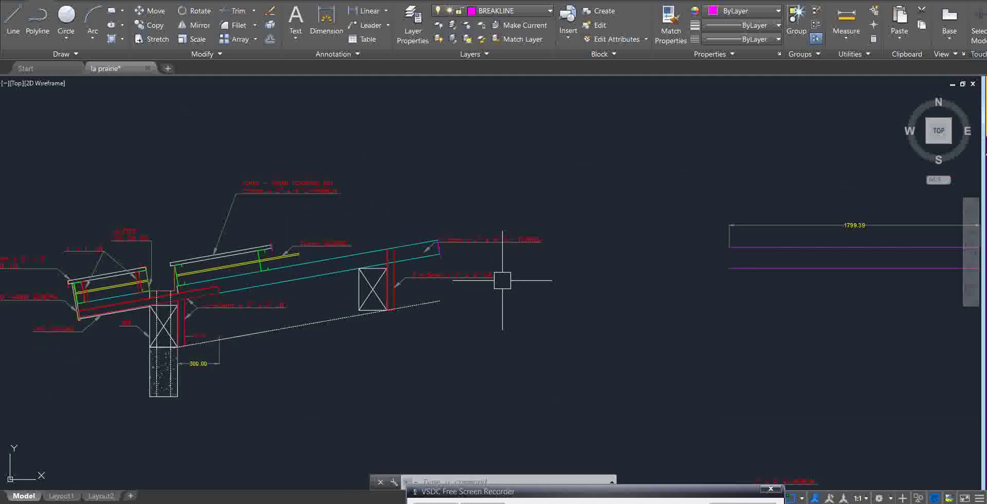
scroll(230, 238, "up", 5)
scroll(738, 412, "down", 7)
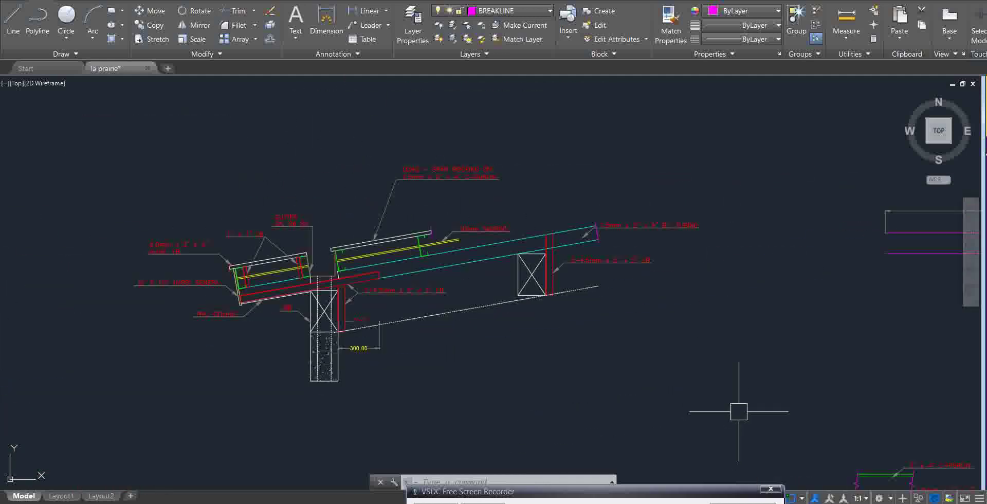
- Inspect the break lines ending the C-purlin and the RB beam in the rafter connection section
scroll(701, 366, "up", 7)
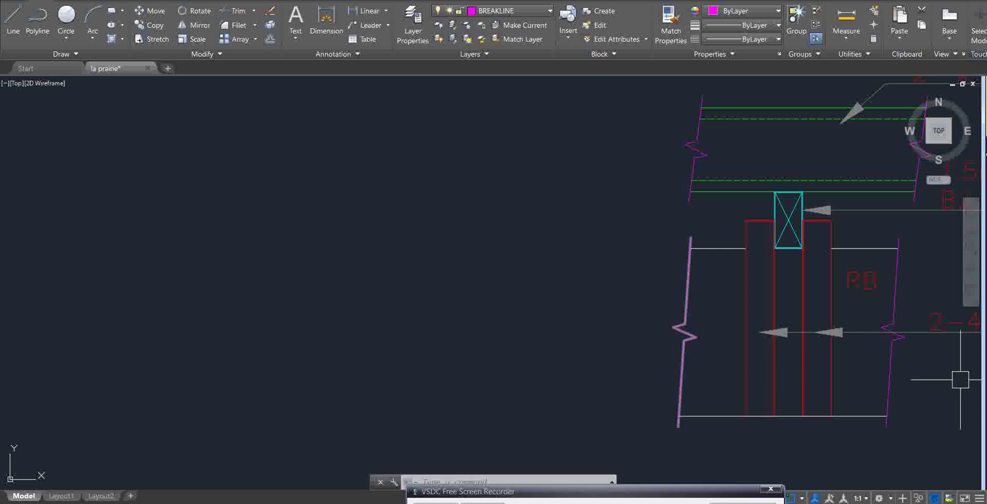
scroll(504, 396, "down", 3)
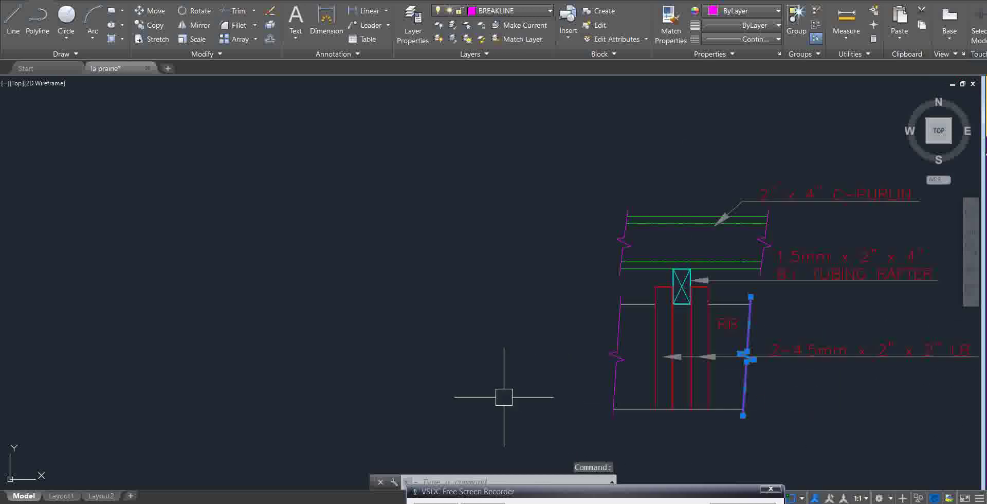
scroll(656, 371, "up", 5)
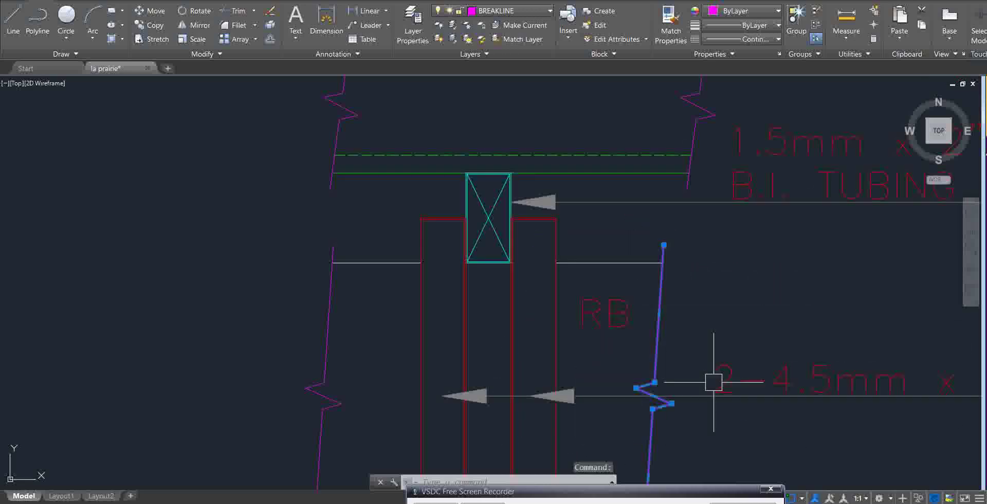
key("Escape")
scroll(723, 332, "down", 2)
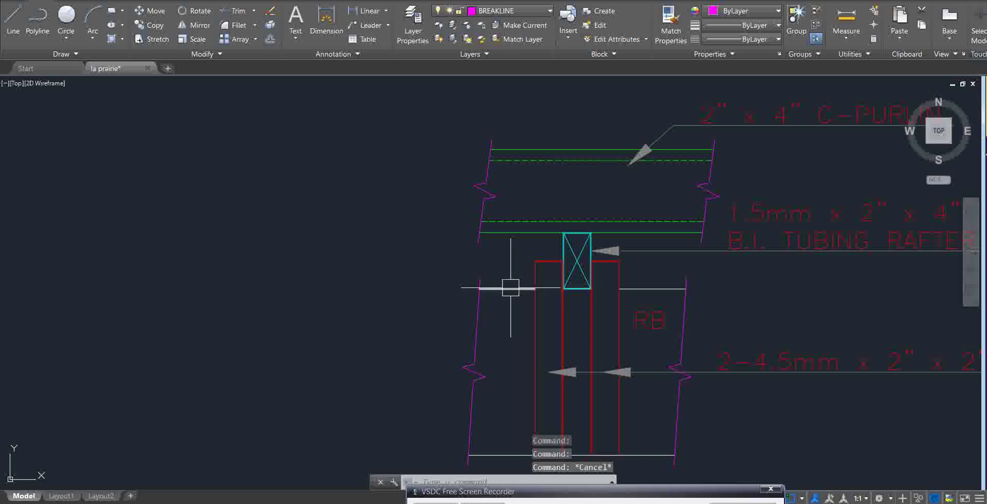
scroll(532, 254, "down", 2)
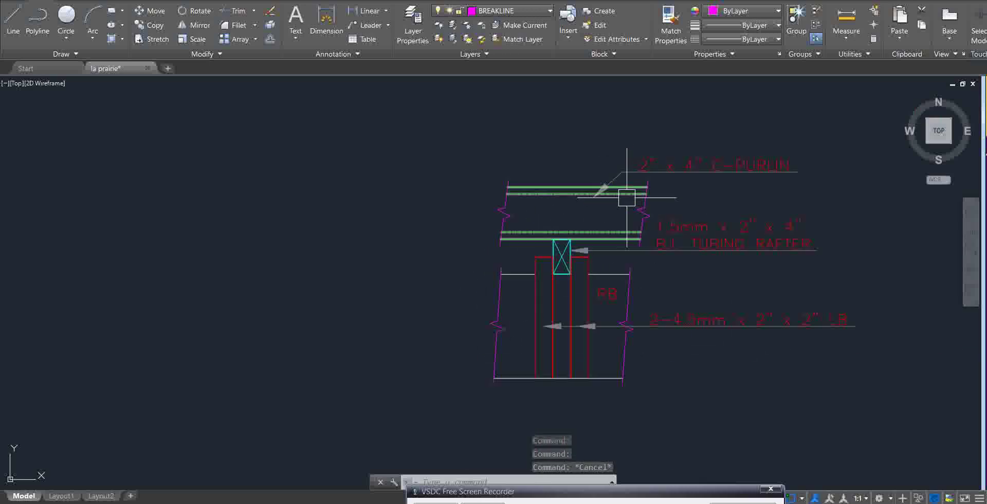
scroll(650, 205, "up", 5)
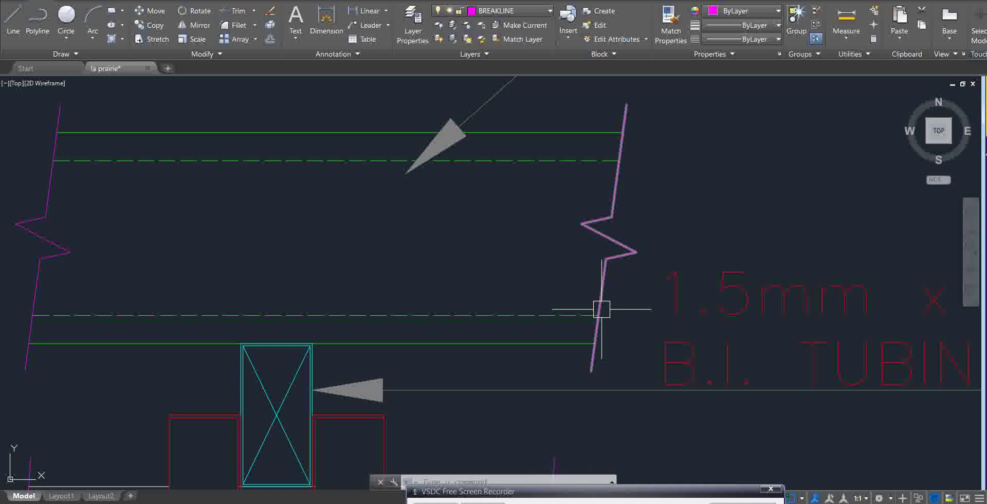
scroll(617, 306, "down", 3)
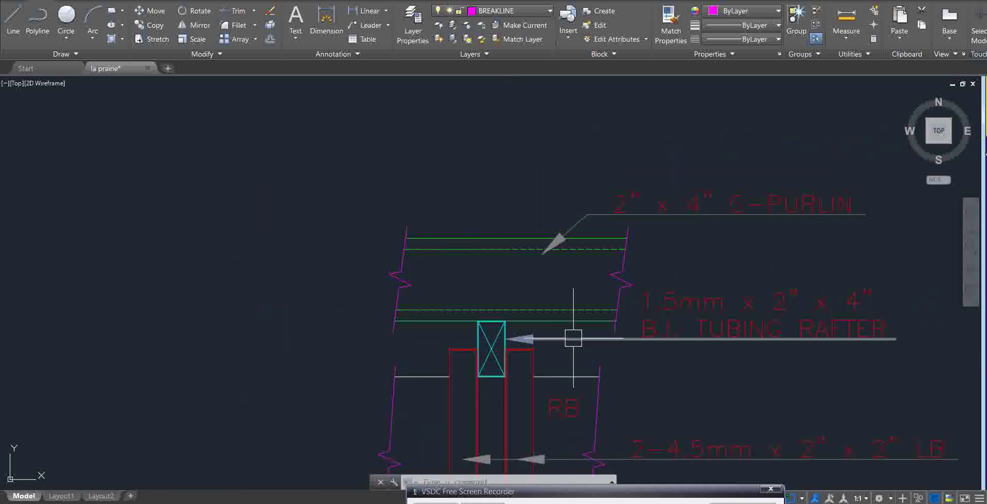
scroll(672, 403, "down", 2)
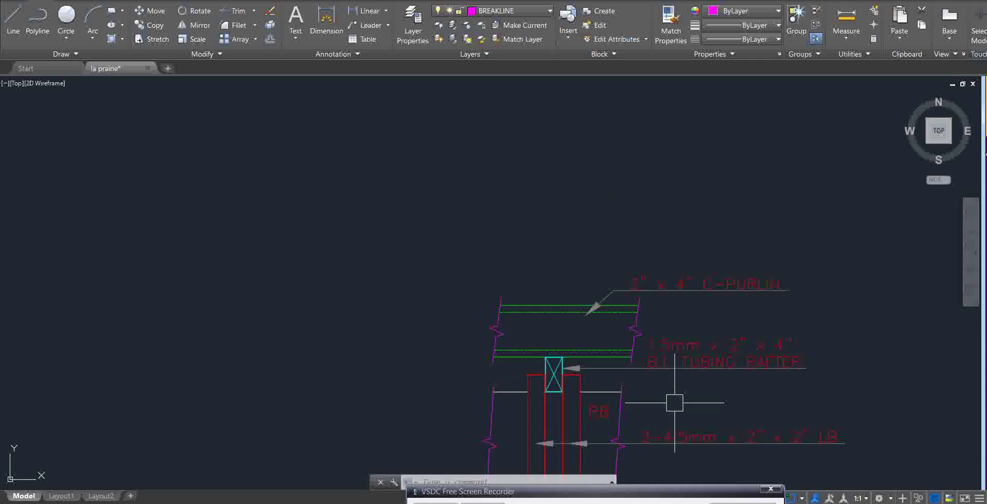
scroll(650, 334, "up", 4)
scroll(625, 216, "down", 4)
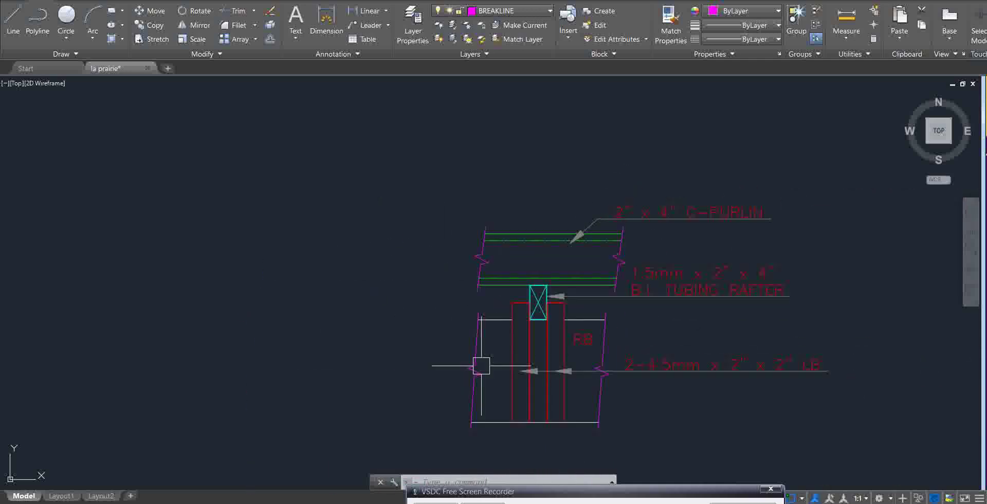
- Compare the break lines at the ends of the B.I. tubing rafter and the long-span roofing in the roof detail
scroll(683, 448, "down", 6)
scroll(382, 241, "up", 8)
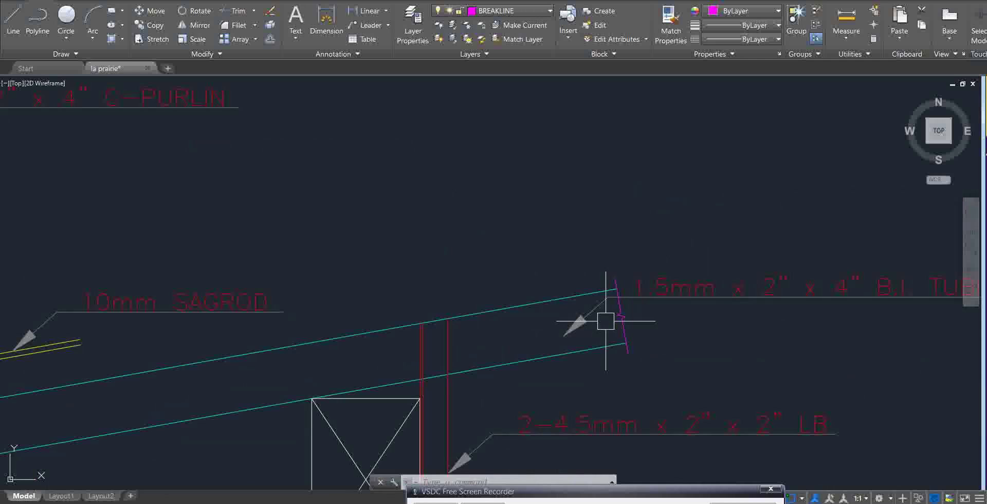
scroll(610, 323, "down", 3)
scroll(600, 299, "up", 4)
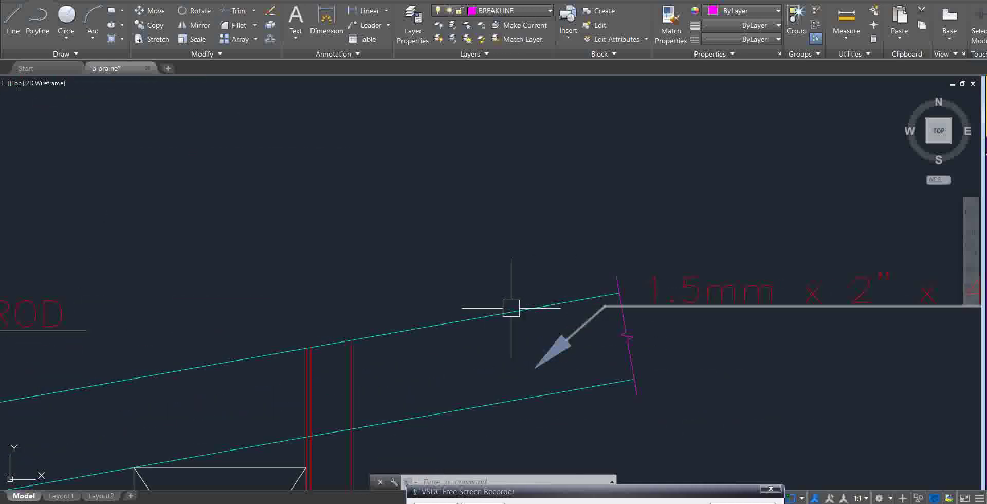
scroll(496, 324, "down", 1)
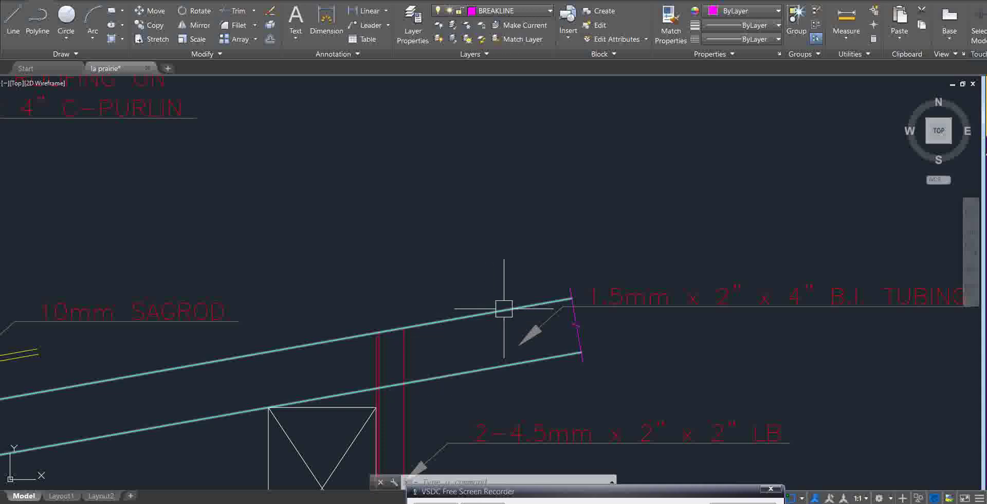
mouse_move(504, 308)
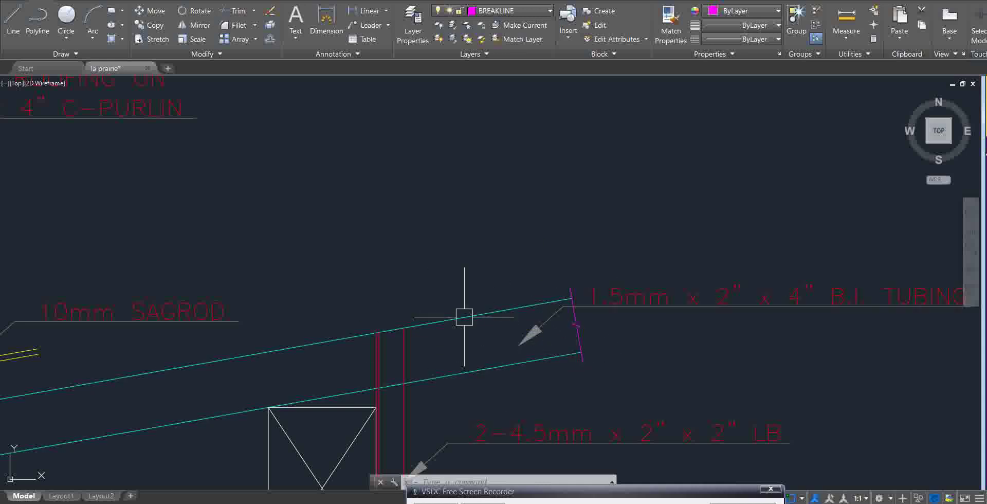
scroll(573, 324, "up", 3)
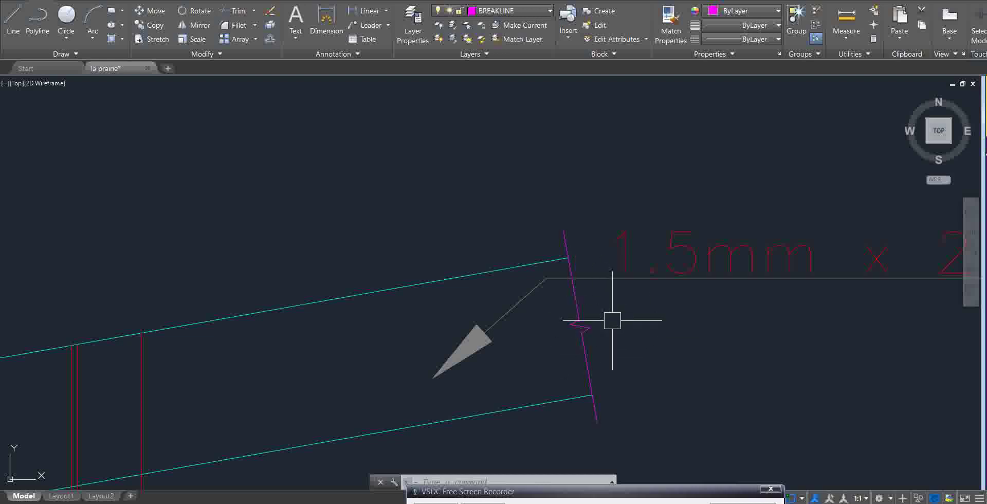
scroll(721, 332, "down", 3)
scroll(419, 276, "down", 5)
scroll(341, 297, "up", 5)
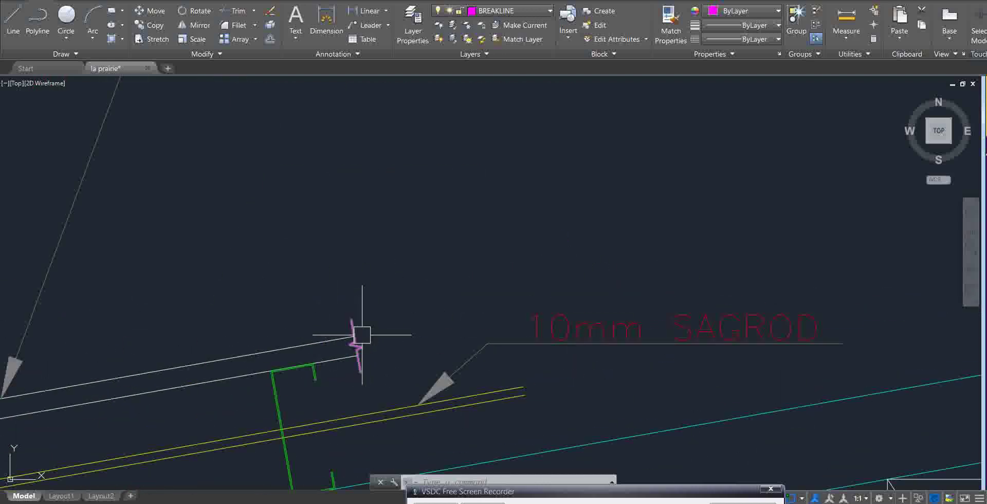
scroll(360, 335, "down", 4)
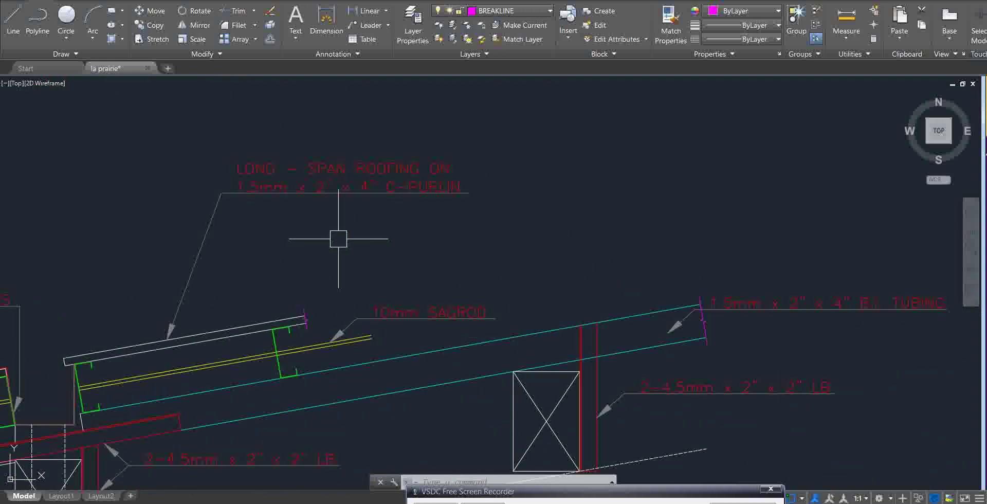
- Run a BREAKLINE from the lower horizontal magenta line perpendicular to the upper one, near the middle of the pair
scroll(308, 258, "down", 5)
scroll(885, 261, "up", 6)
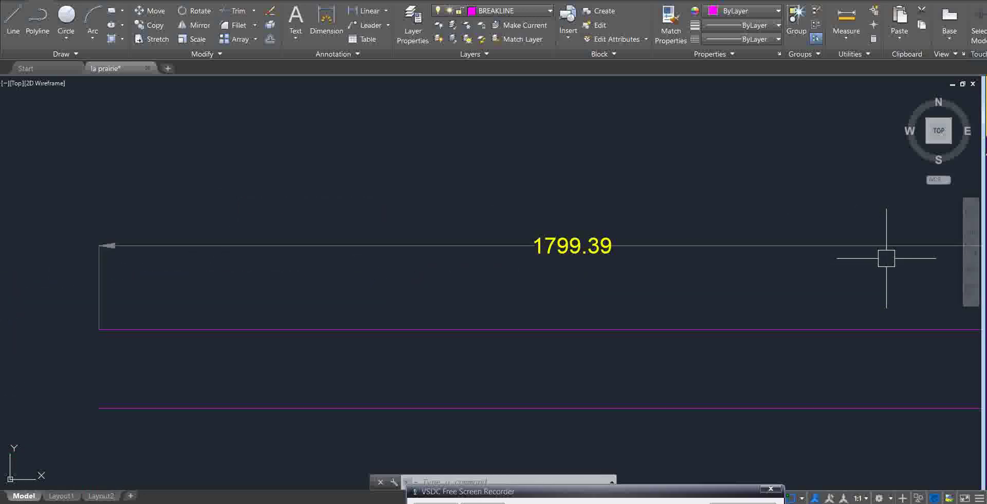
scroll(278, 231, "down", 4)
scroll(345, 268, "up", 4)
scroll(360, 275, "up", 3)
scroll(432, 295, "down", 4)
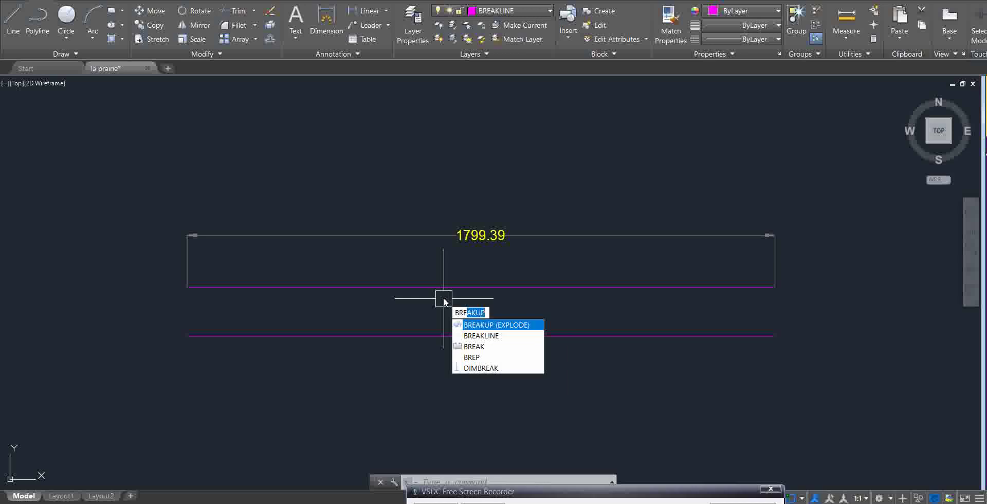
left_click(506, 337)
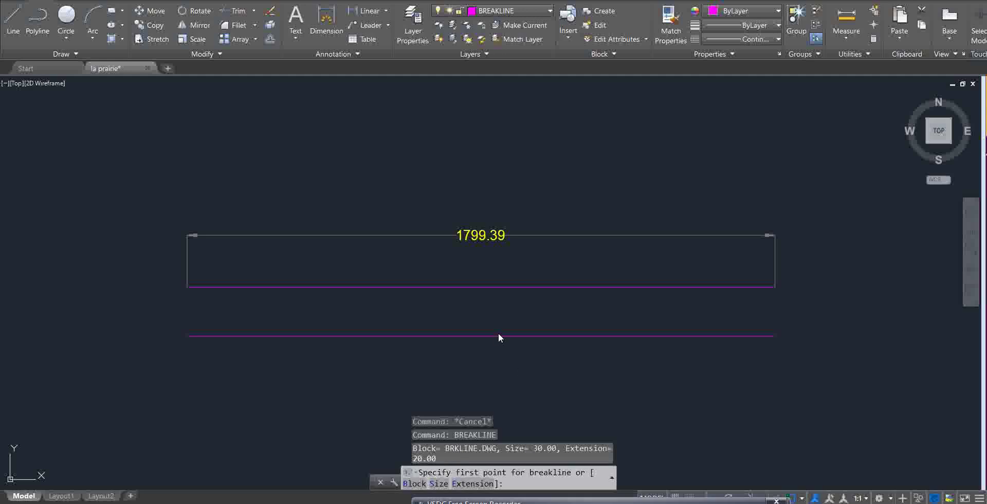
left_click(465, 337)
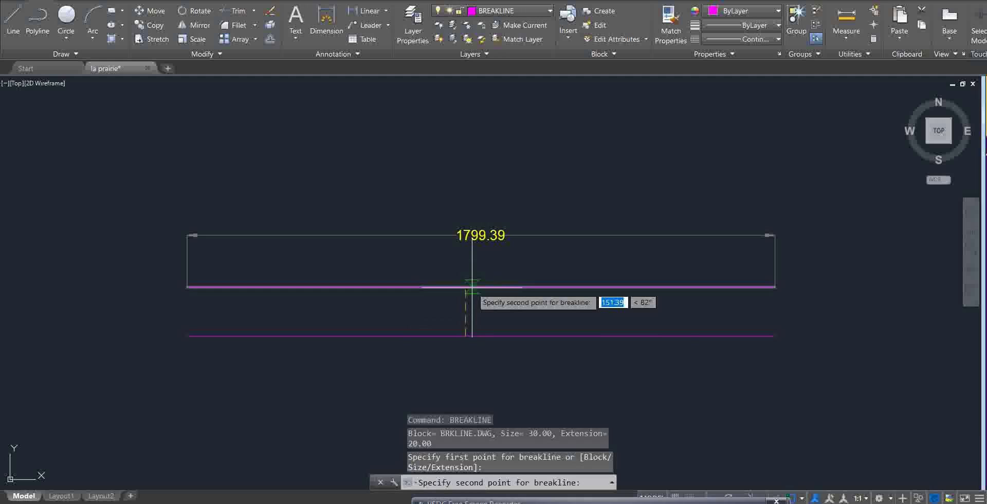
left_click(466, 287)
- Place the break symbol at the midpoint of the vertical breakline between the two magenta lines
scroll(464, 313, "up", 5)
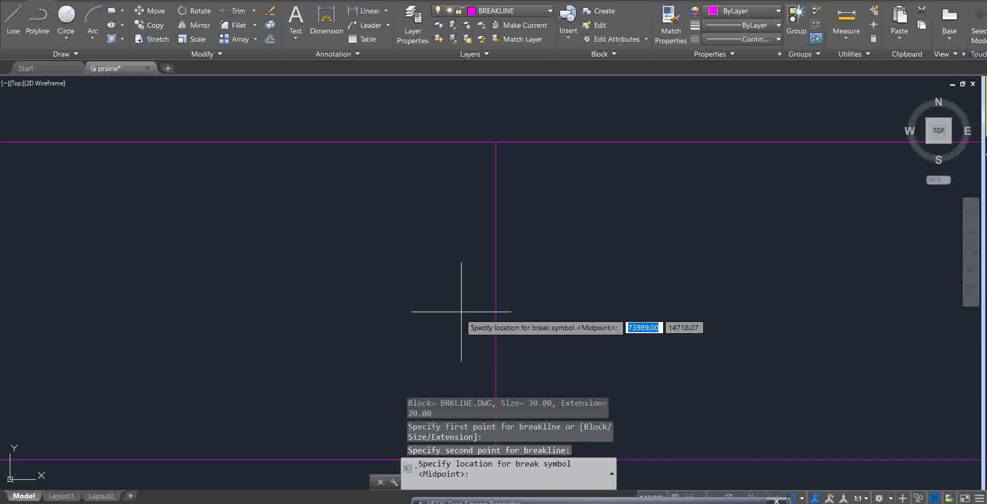
scroll(511, 293, "up", 5)
middle_click_drag(431, 286, 534, 333)
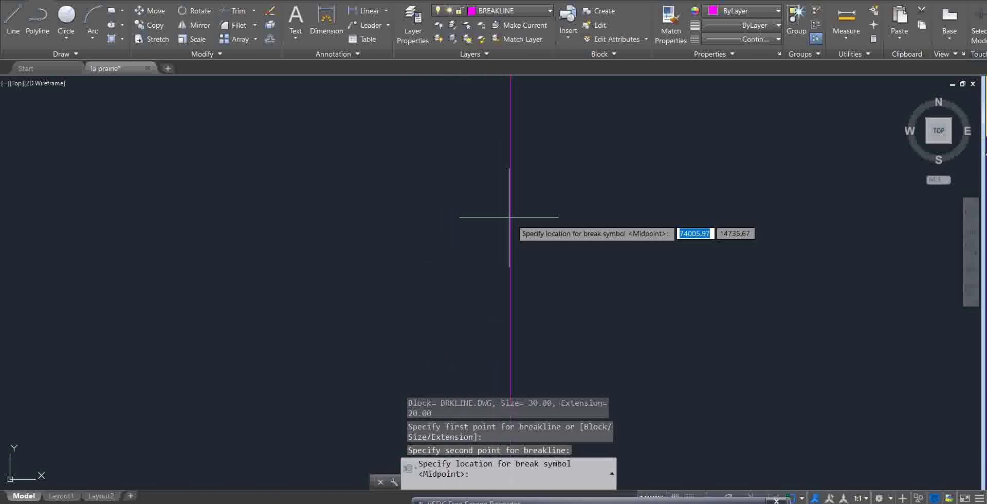
scroll(514, 264, "down", 6)
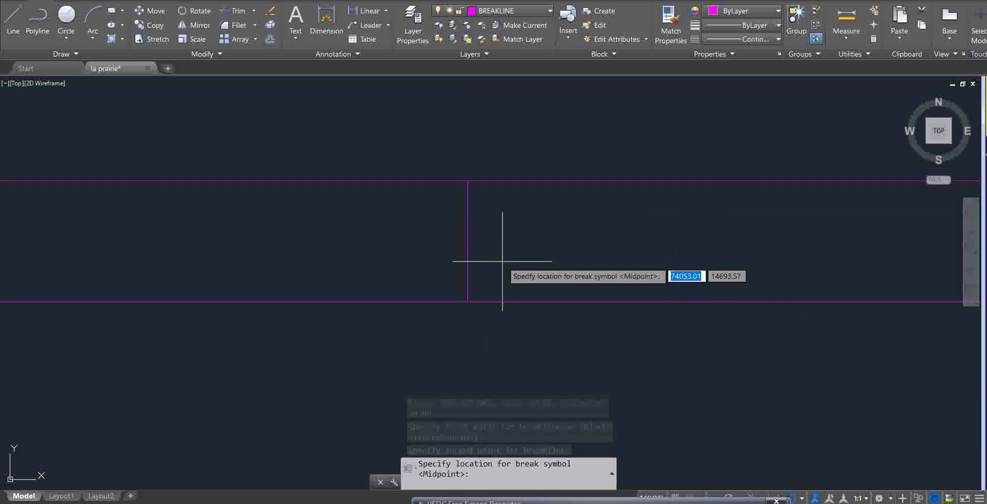
scroll(490, 237, "up", 5)
scroll(429, 222, "up", 3)
middle_click_drag(350, 212, 439, 280)
scroll(488, 260, "up", 3)
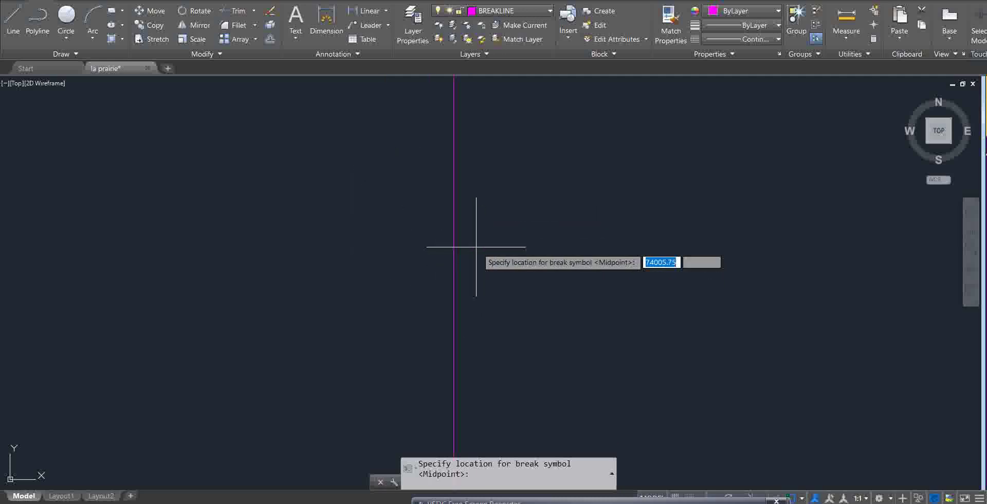
scroll(418, 269, "down", 5)
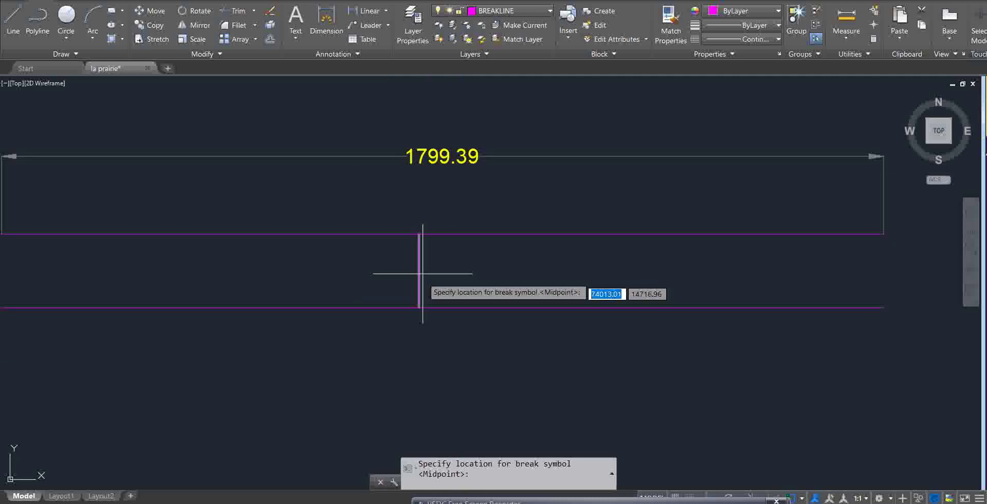
scroll(408, 262, "up", 4)
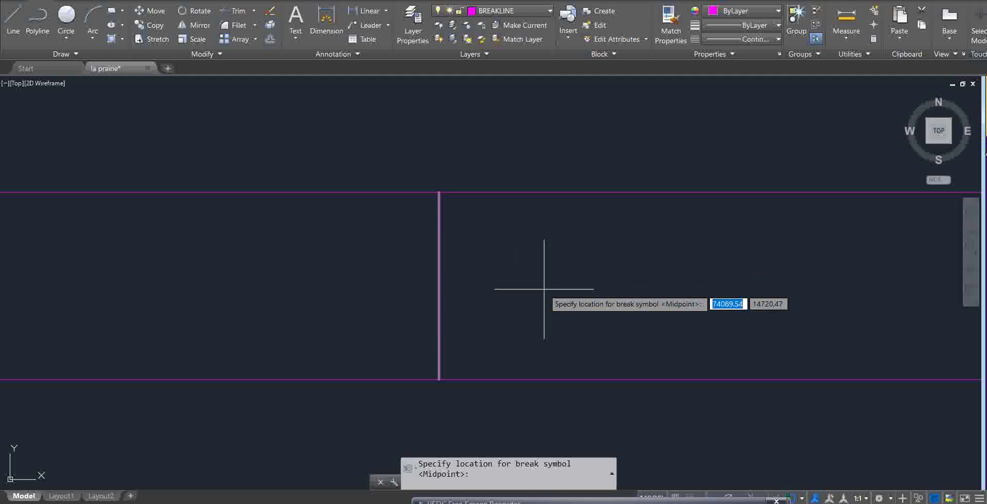
left_click(439, 285)
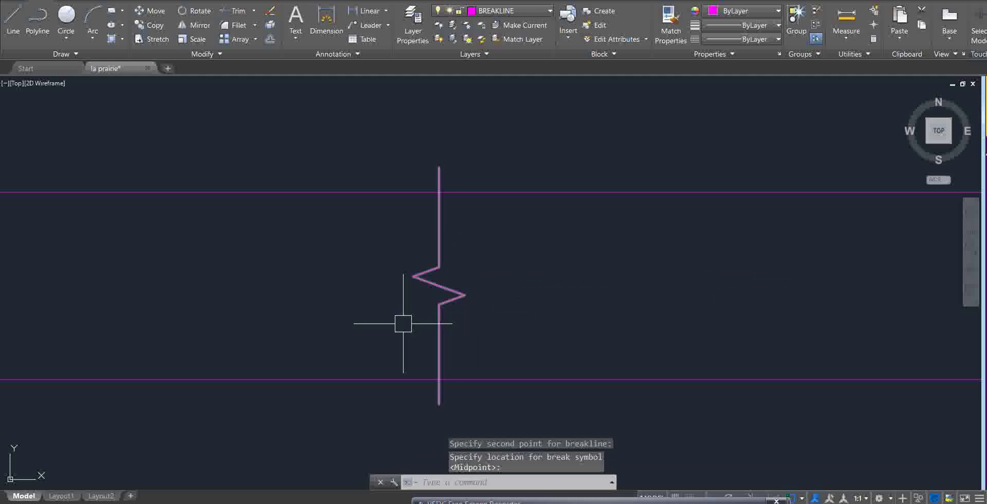
- Inspect the zigzag symbol and the end extensions of the new break line between the magenta lines
scroll(466, 327, "down", 5)
scroll(436, 308, "up", 5)
scroll(436, 307, "down", 2)
scroll(463, 316, "up", 2)
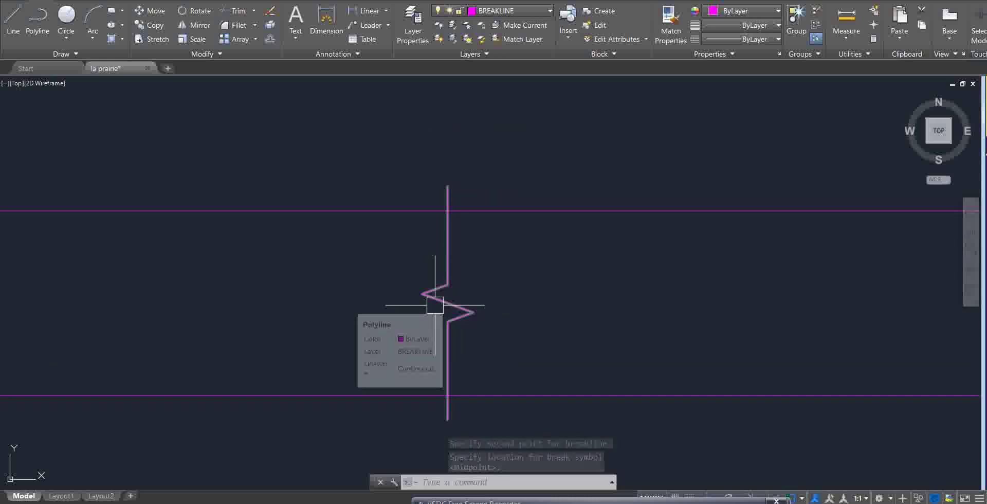
scroll(432, 335, "down", 4)
scroll(415, 326, "up", 4)
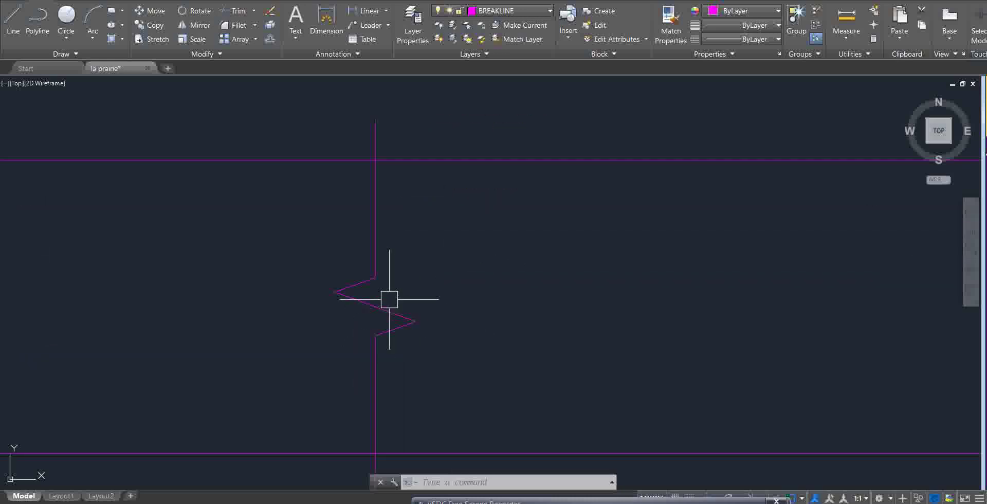
scroll(369, 294, "down", 4)
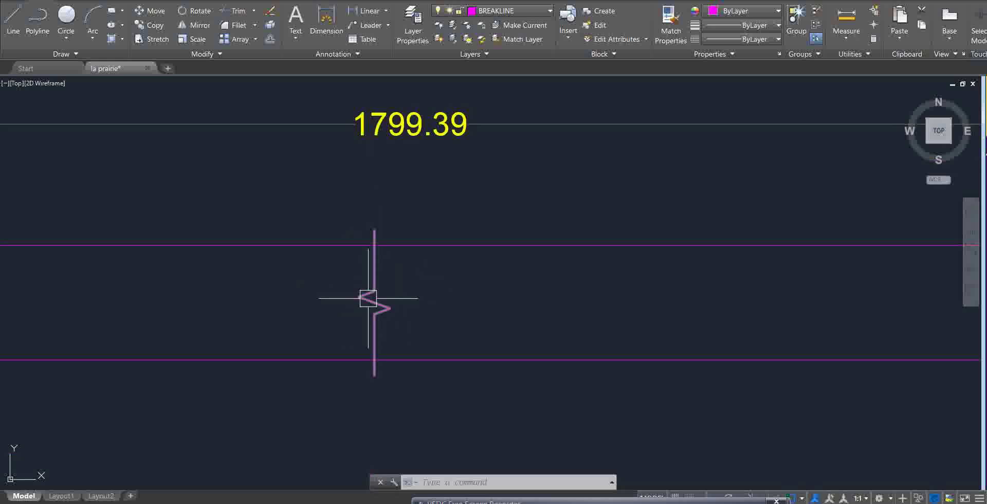
scroll(598, 323, "up", 2)
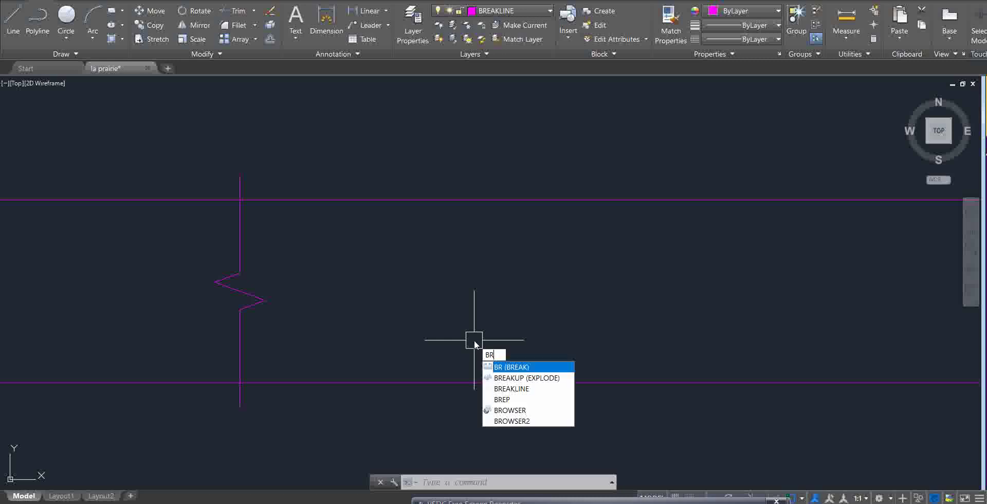
- Draw a vertical BREAKLINE with symbol size 10 between the two magenta lines, beside the first break line, with the symbol at its midpoint
key("Down")
key("Return")
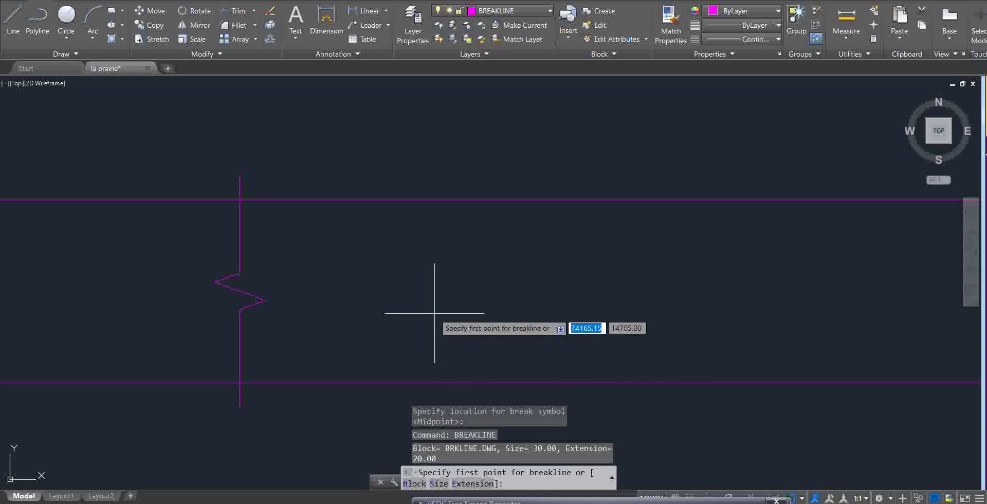
type("s")
key("Return")
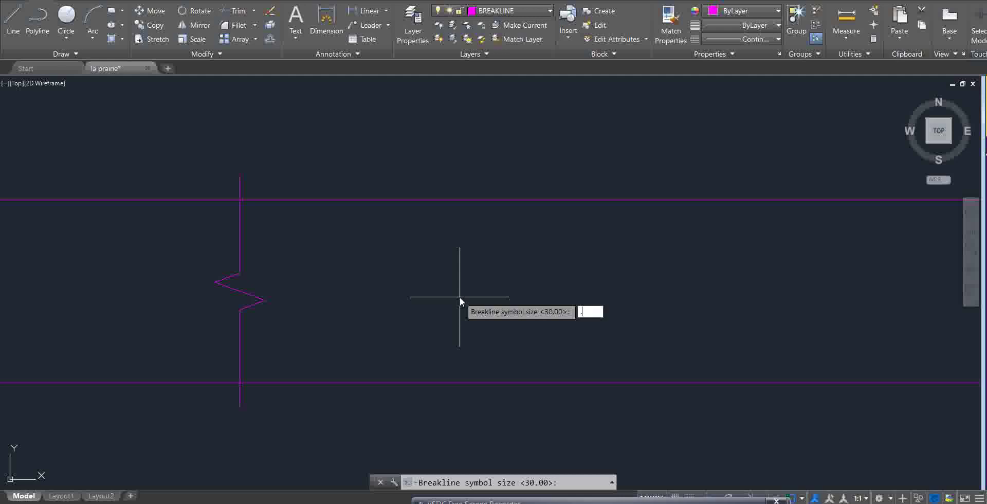
type("10")
key("Return")
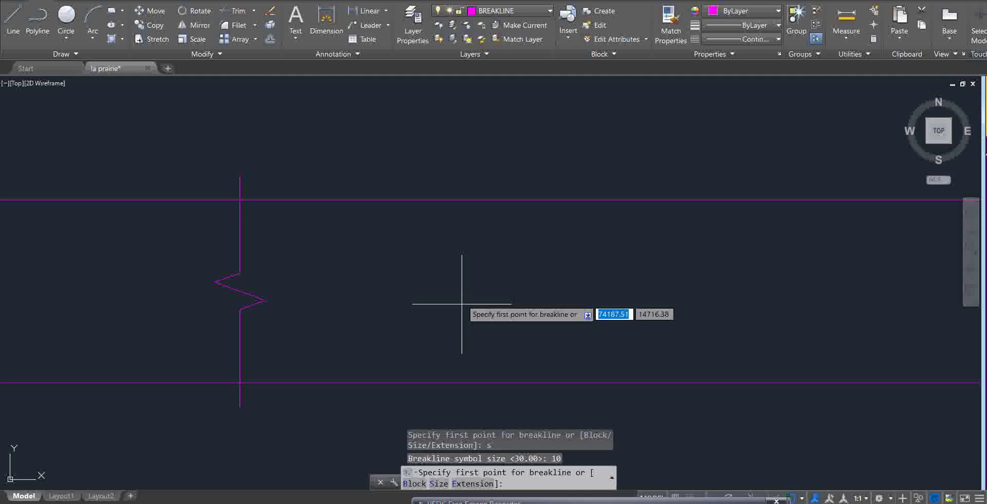
left_click(460, 383)
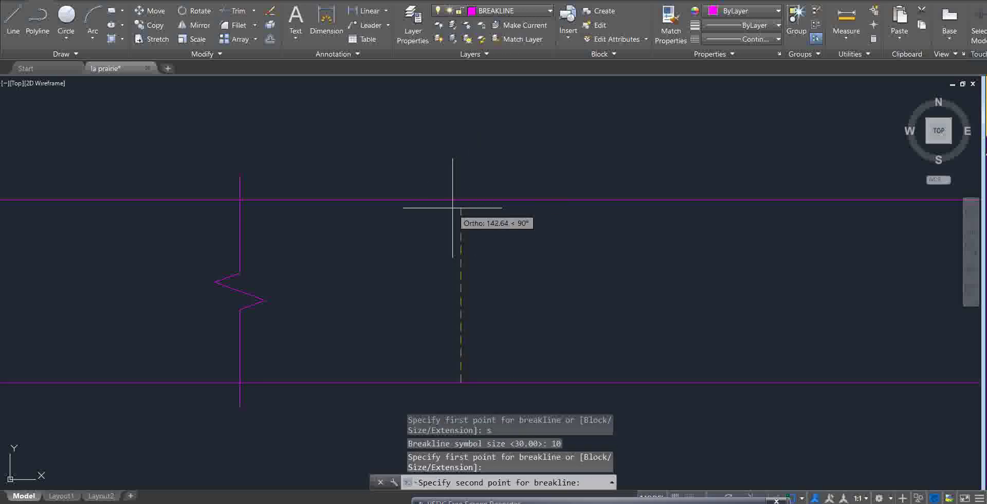
left_click(461, 199)
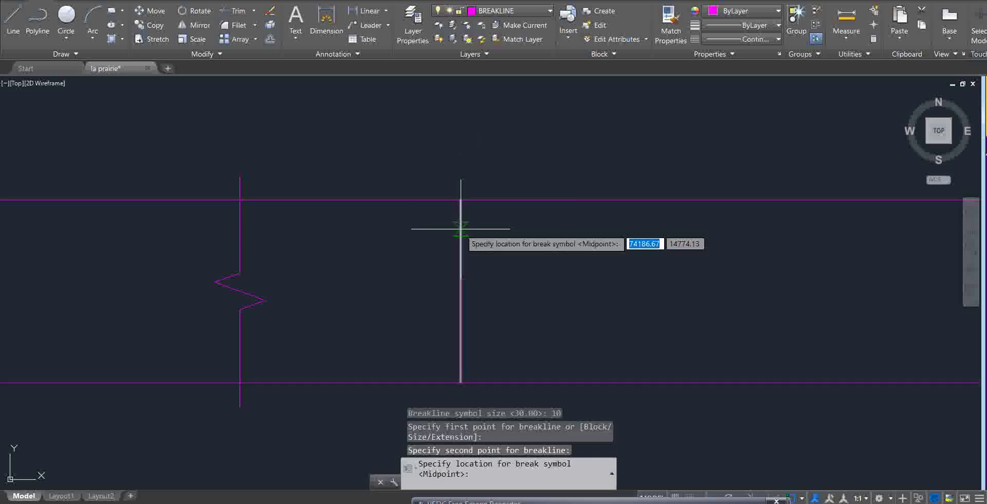
left_click(461, 292)
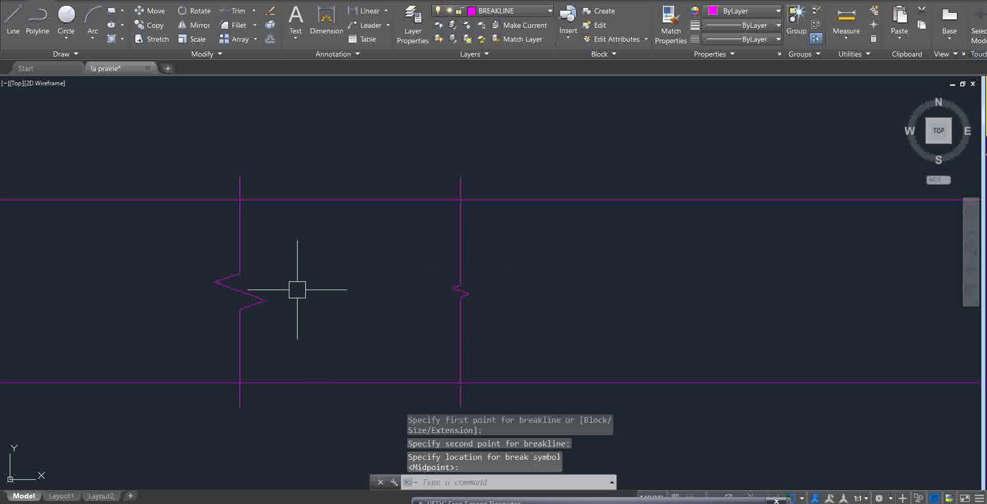
scroll(618, 329, "down", 4)
scroll(551, 308, "up", 4)
scroll(521, 298, "down", 2)
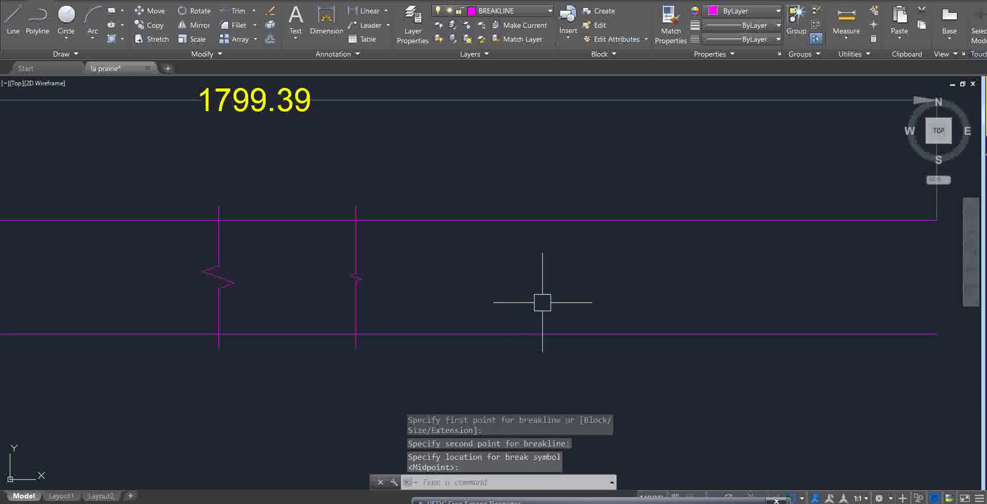
type("b")
key("Return")
key("Escape")
key("Escape")
key("Escape")
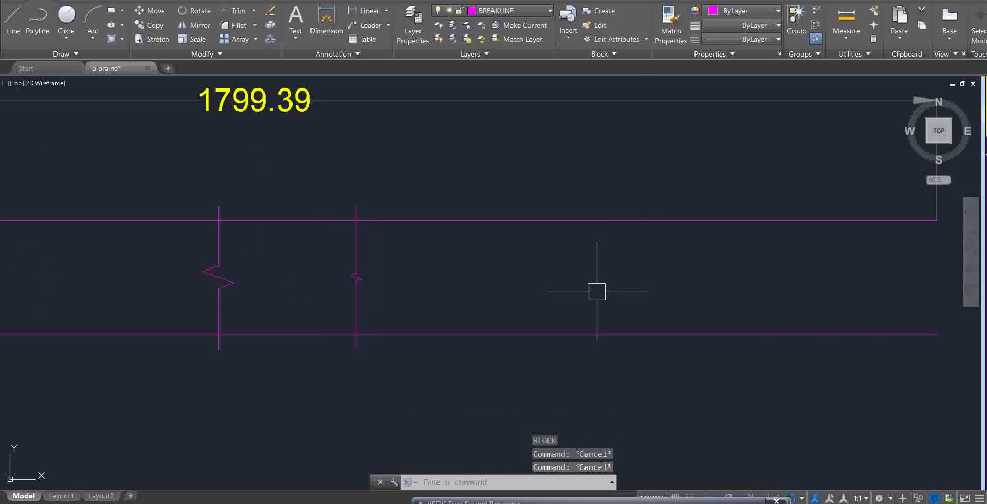
type("b")
key("Return")
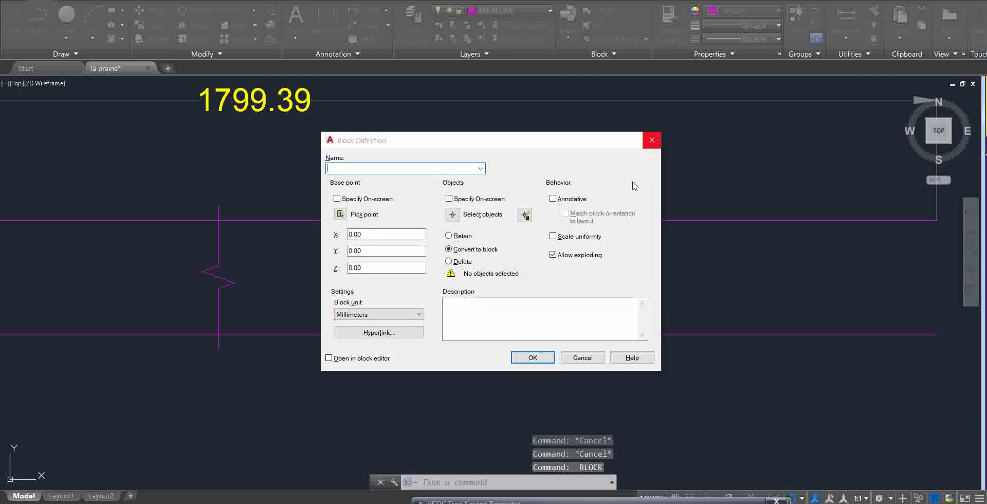
left_click(651, 142)
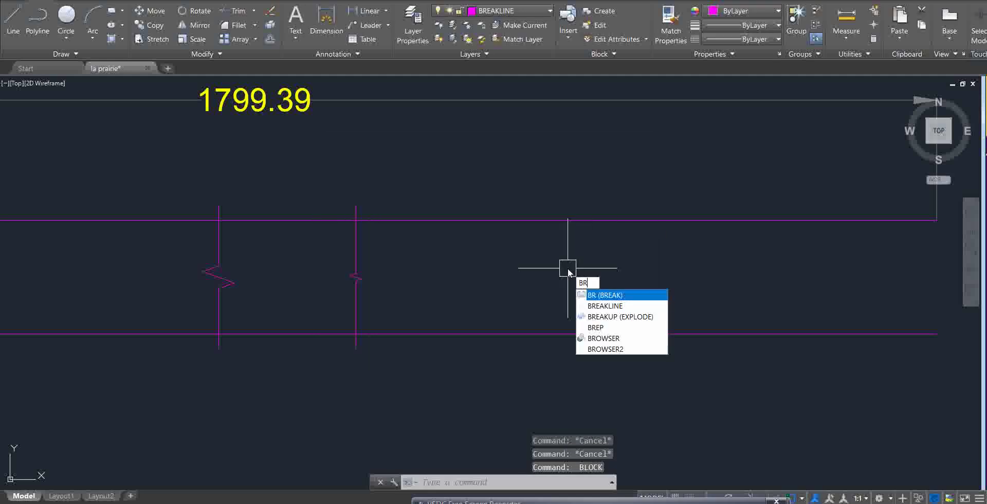
- Draw a vertical BREAKLINE with symbol size 20 to the right of the size-10 one, placing the symbol midway between the magenta lines
left_click(605, 305)
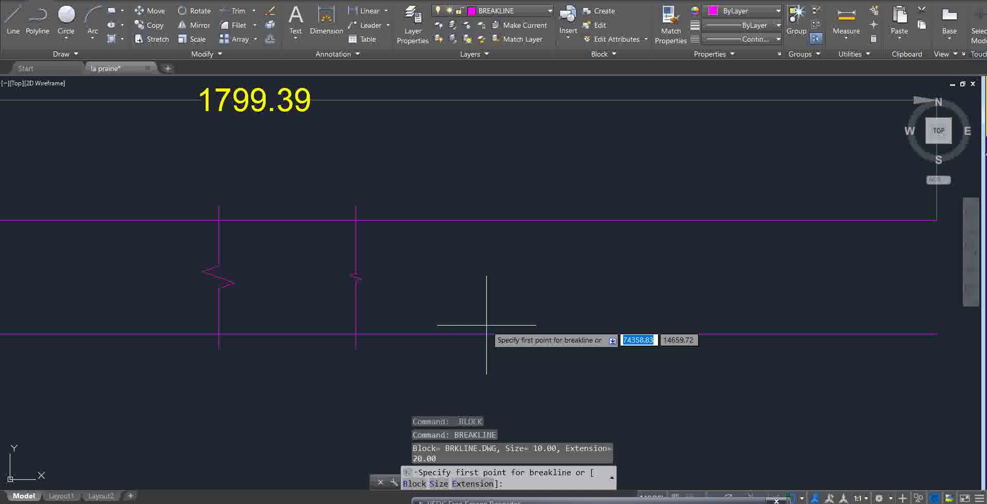
type("s")
key("Return")
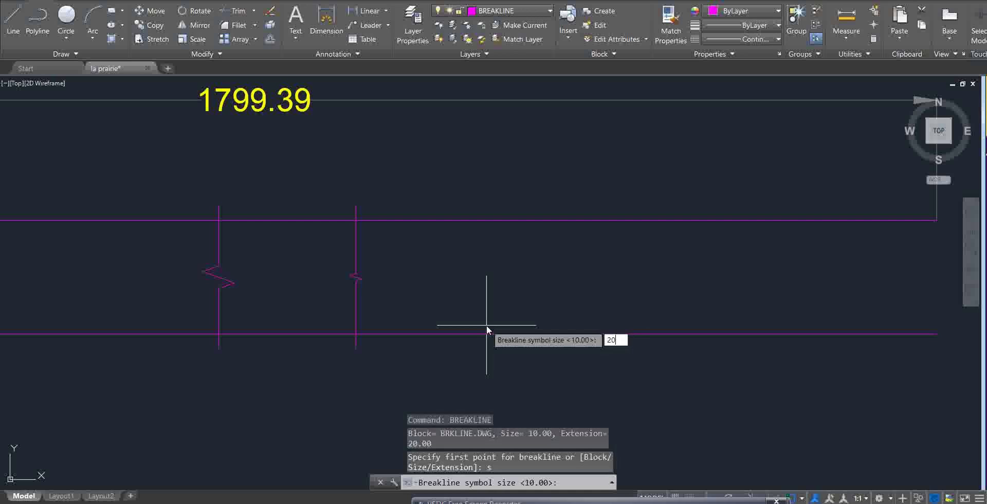
key("Return")
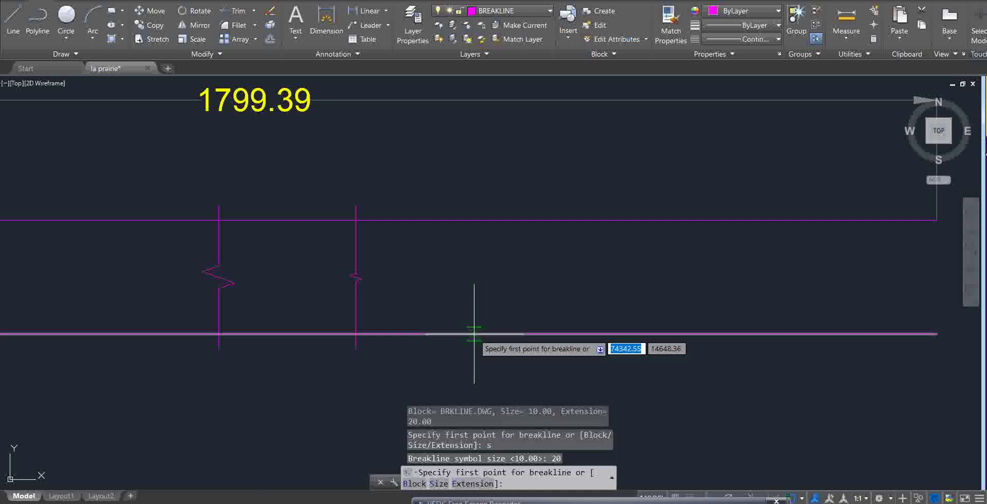
left_click(474, 333)
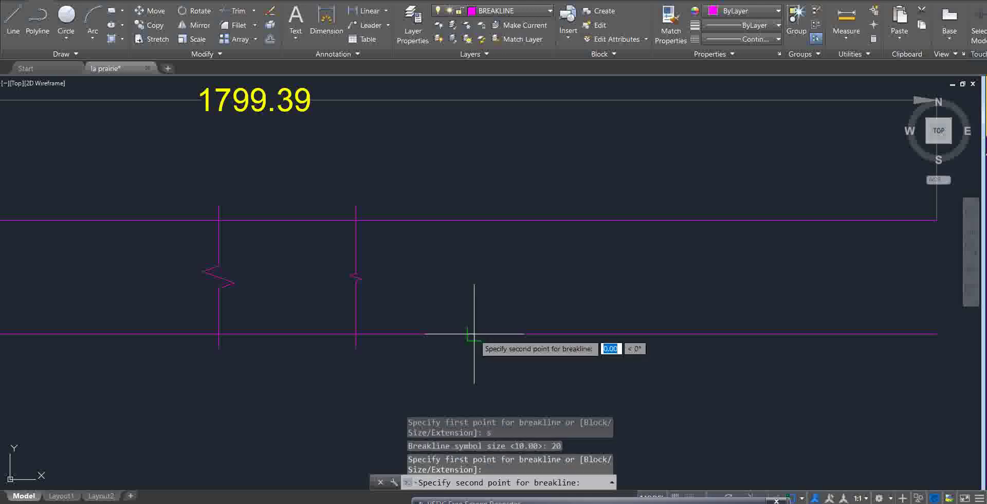
left_click(474, 220)
left_click(474, 276)
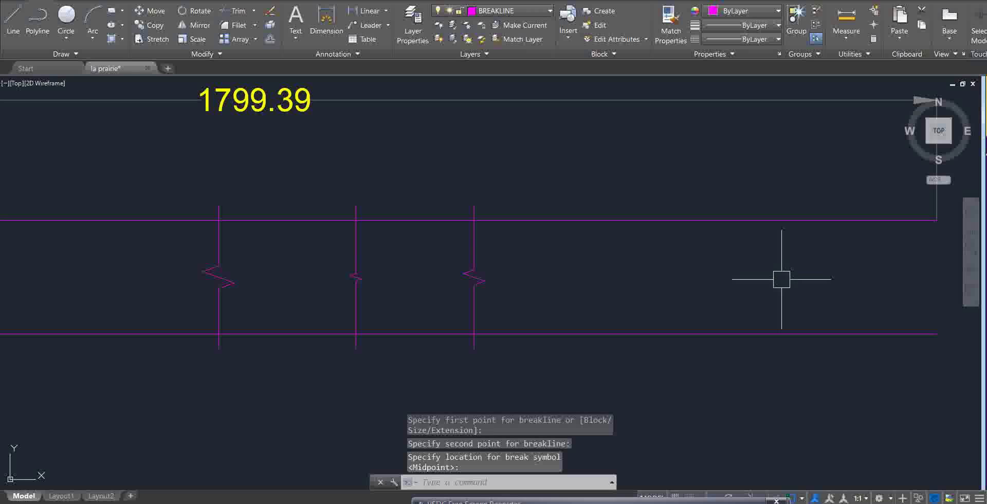
- Draw a BREAKLINE with extension distance 10 between the magenta lines, right of the size-20 break line, keeping the symbol at the default midpoint
scroll(282, 348, "down", 2)
scroll(366, 333, "up", 4)
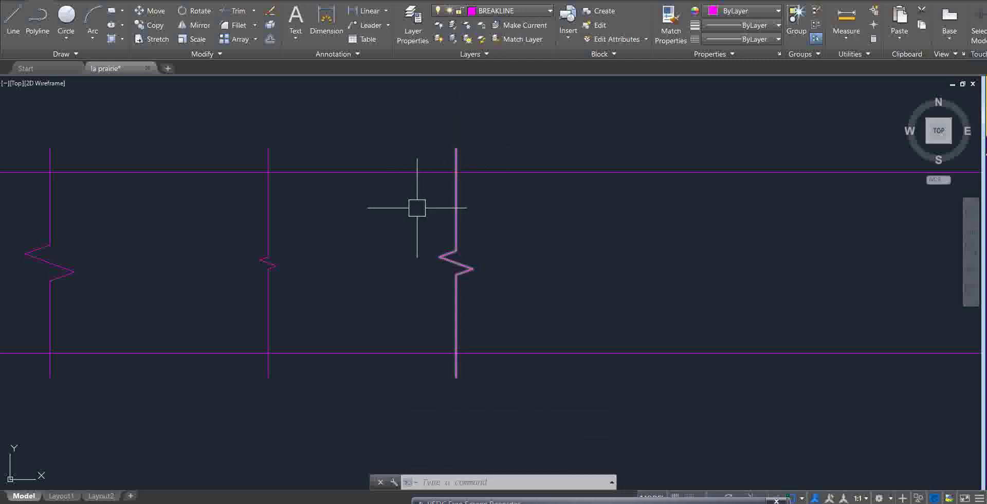
scroll(417, 208, "down", 4)
scroll(441, 232, "up", 4)
key("Escape")
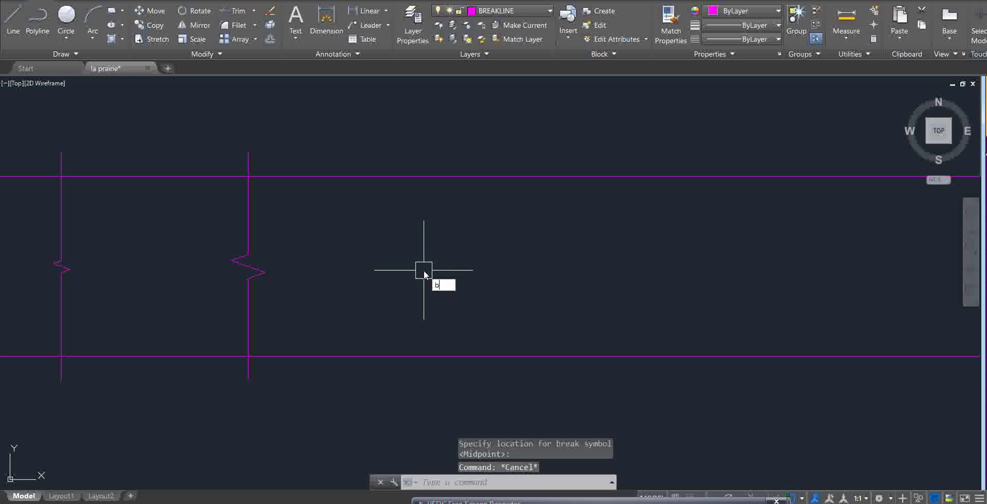
key("Down")
key("Down")
key("Up")
key("Return")
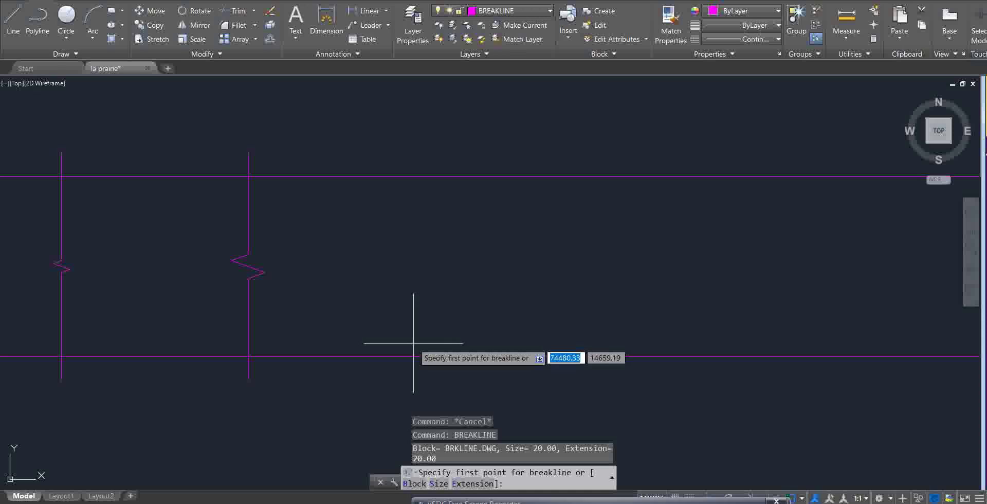
type("e")
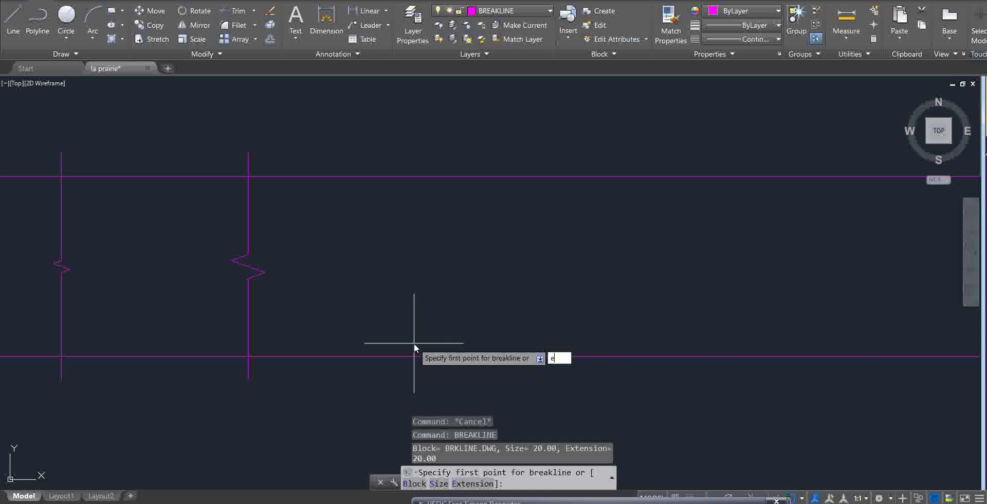
key("Return")
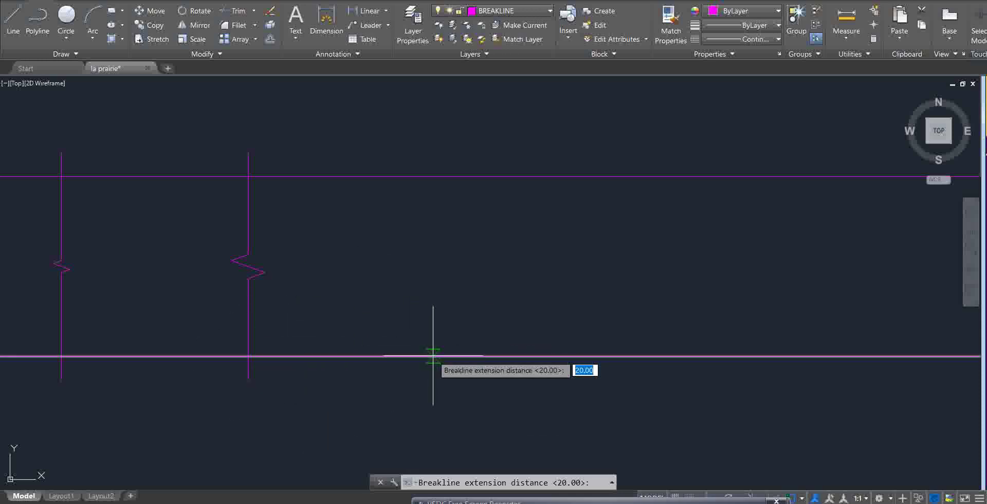
type("10")
key("Return")
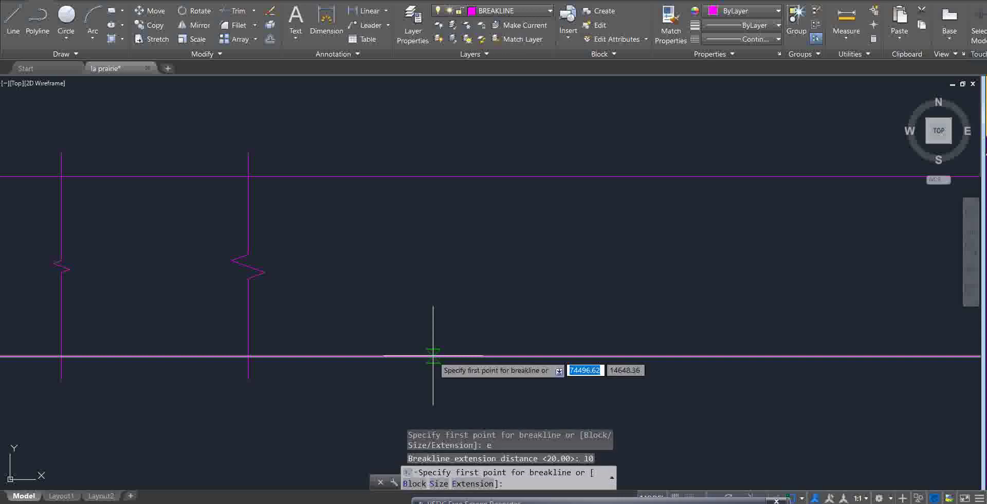
left_click(474, 356)
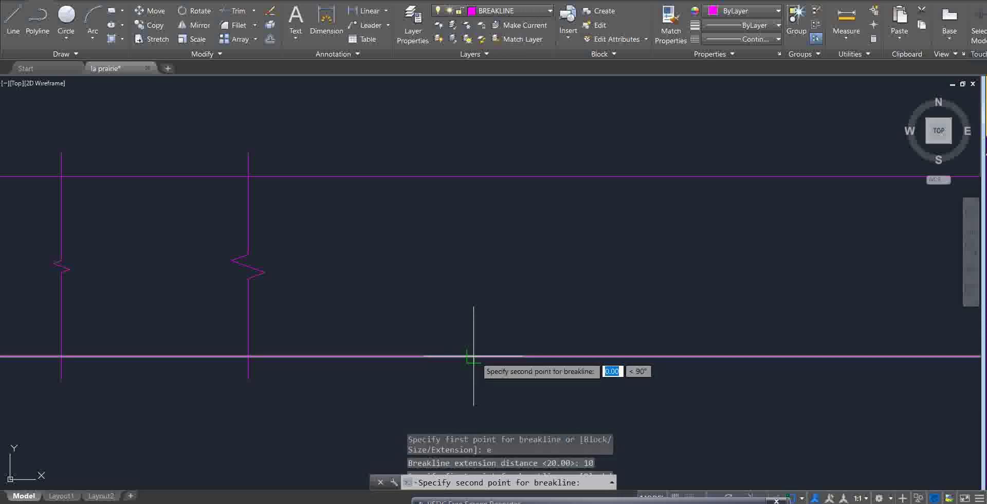
left_click(474, 176)
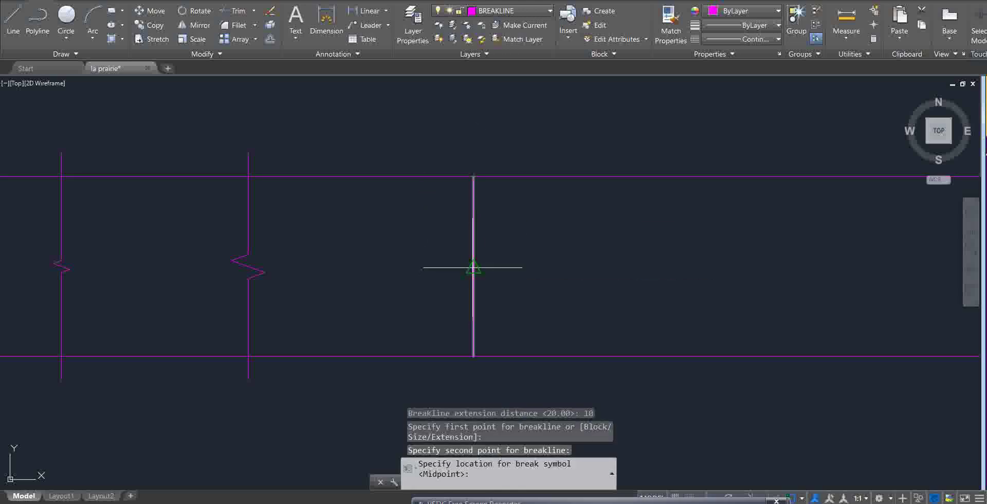
key("Return")
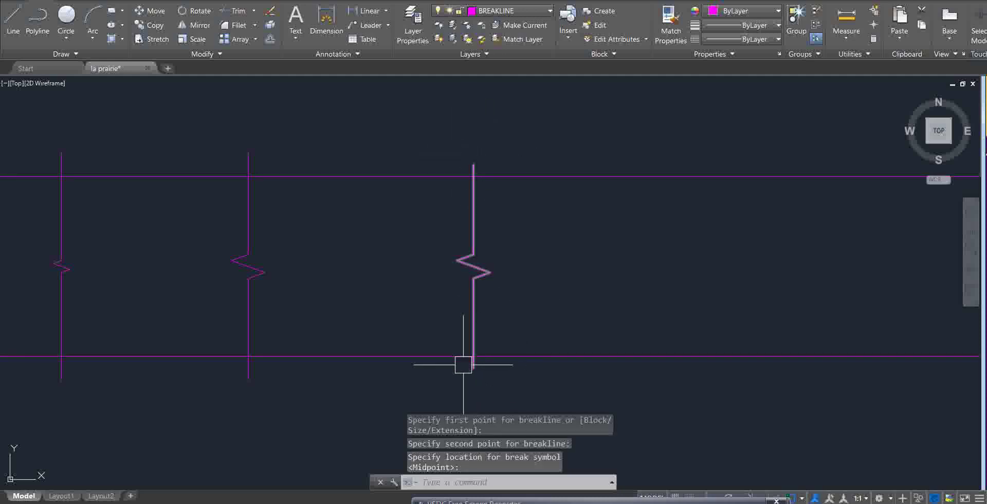
- Draw a BREAKLINE with extension distance 30 from the lower to the upper magenta line near their right end, with the symbol at the midpoint
scroll(258, 299, "down", 4)
scroll(370, 298, "up", 4)
scroll(402, 294, "down", 2)
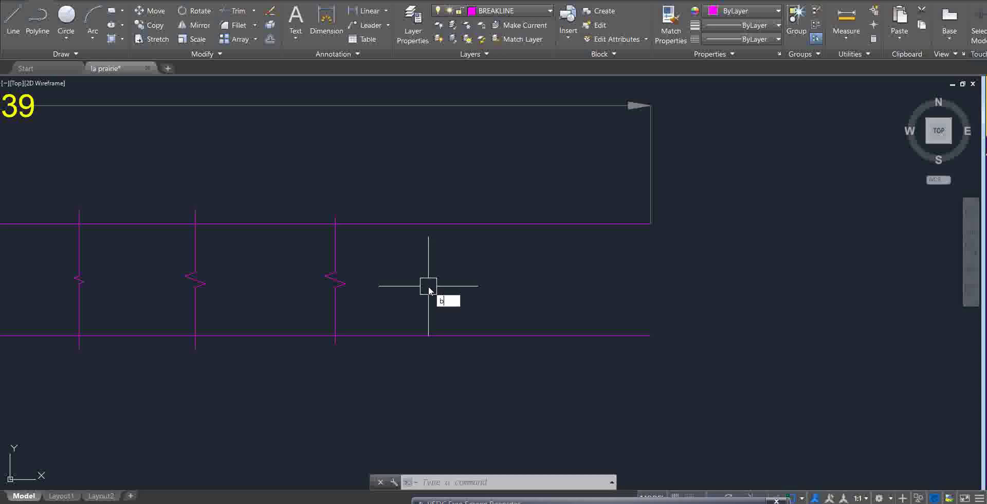
left_click(465, 324)
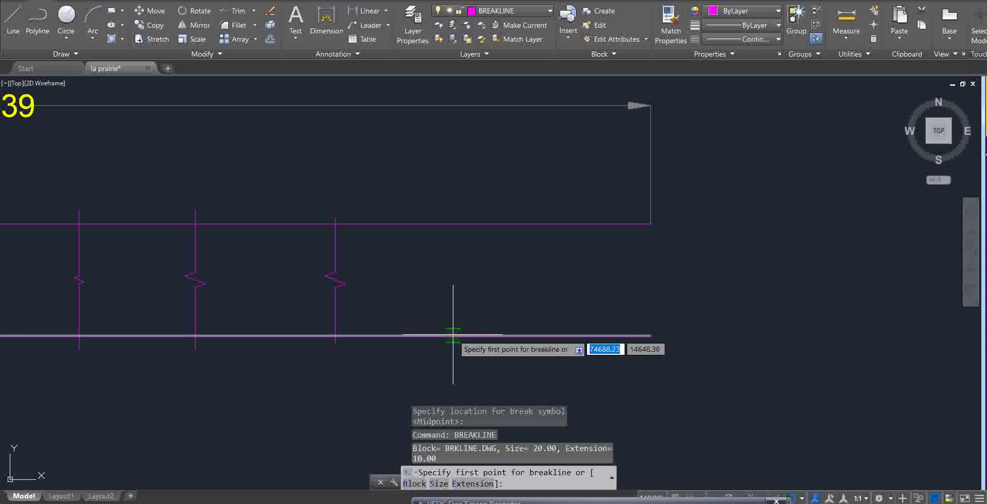
type("e")
key("Return")
type("3")
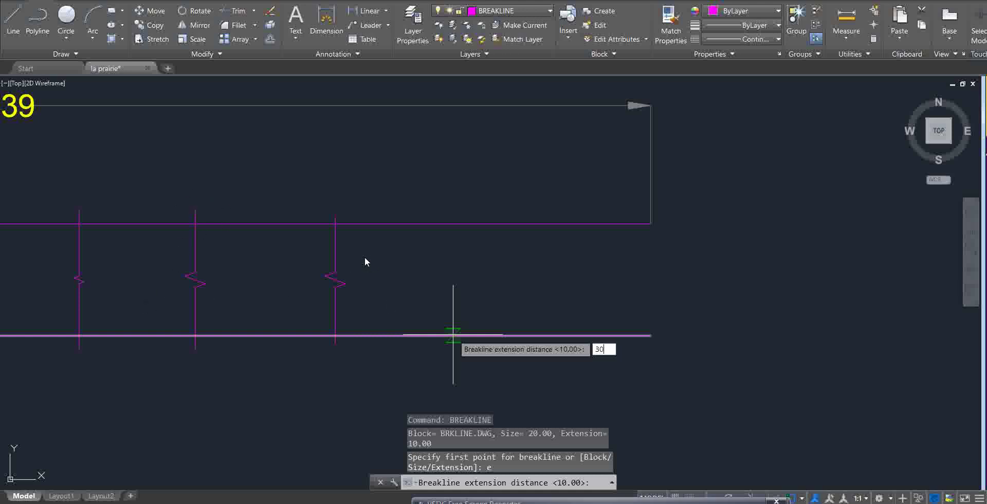
type("0")
key("Return")
left_click(449, 335)
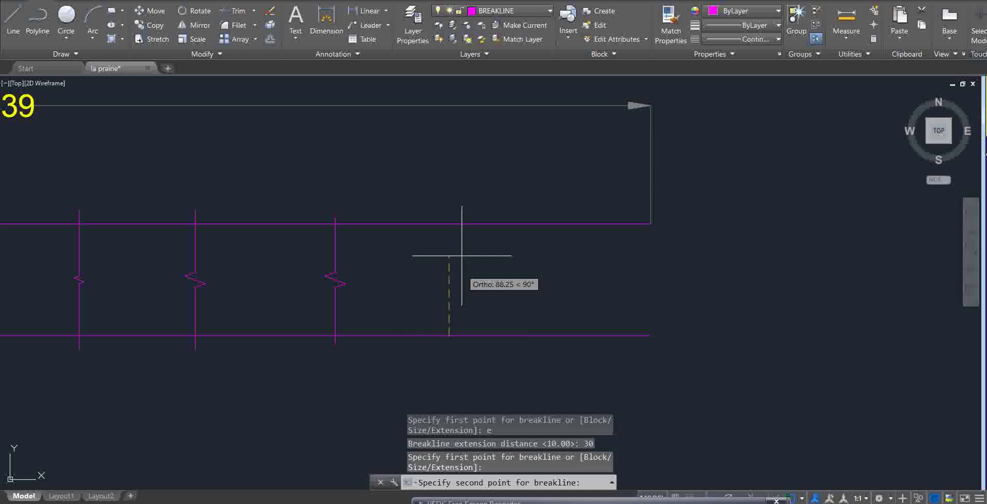
left_click(452, 223)
left_click(449, 276)
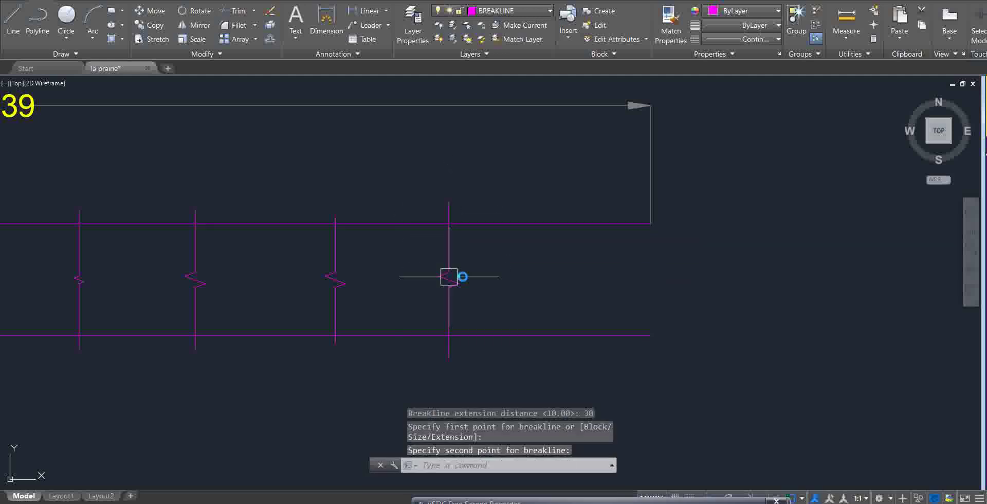
left_click(449, 277)
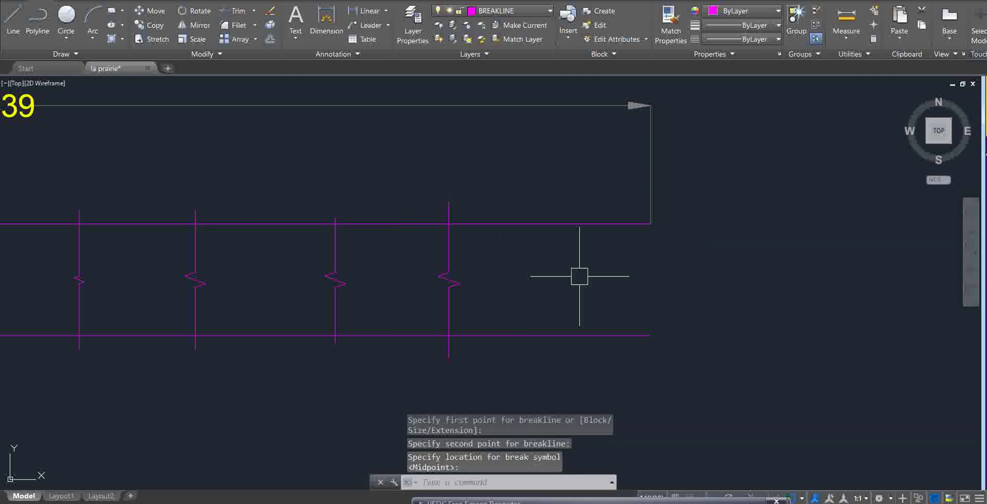
- Compare the symbol sizes and end extensions of all the break lines along the pair of magenta lines
scroll(593, 297, "down", 2)
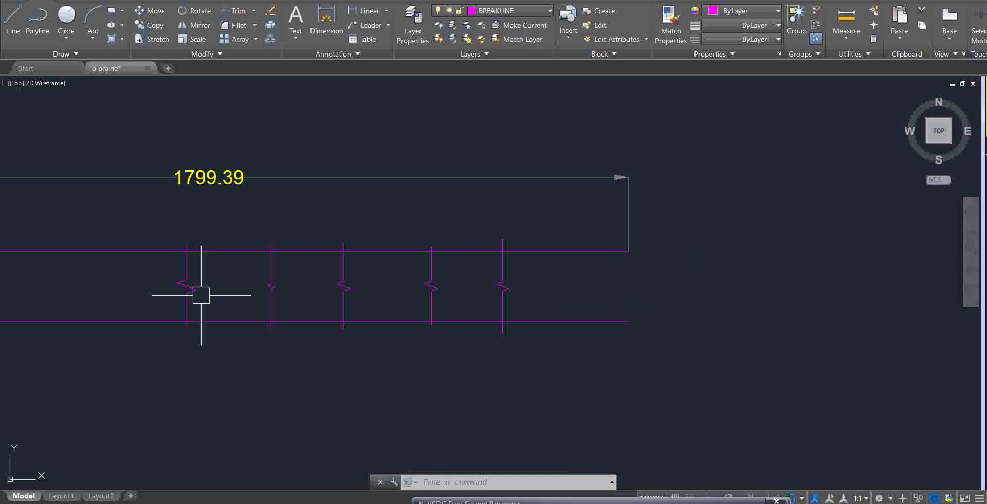
scroll(610, 298, "down", 2)
scroll(187, 238, "up", 2)
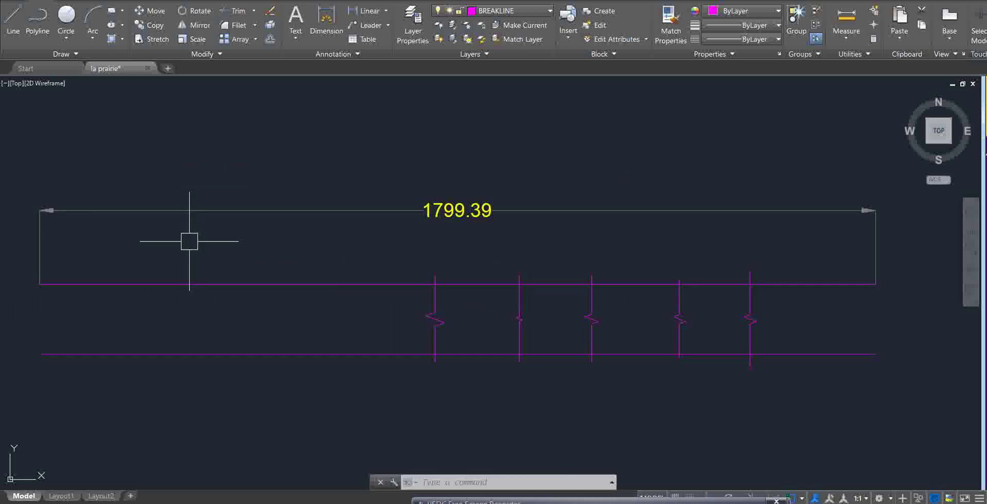
scroll(477, 316, "down", 2)
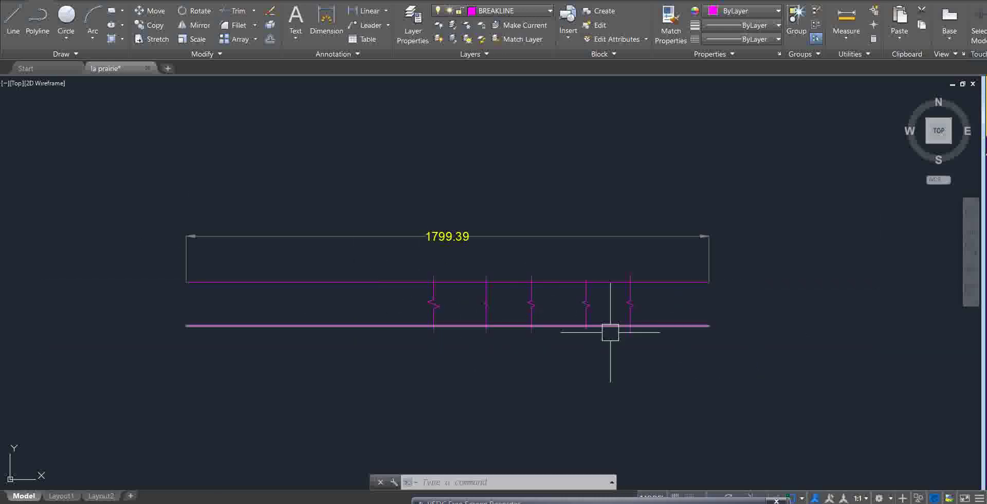
scroll(610, 330, "up", 2)
scroll(630, 338, "down", 2)
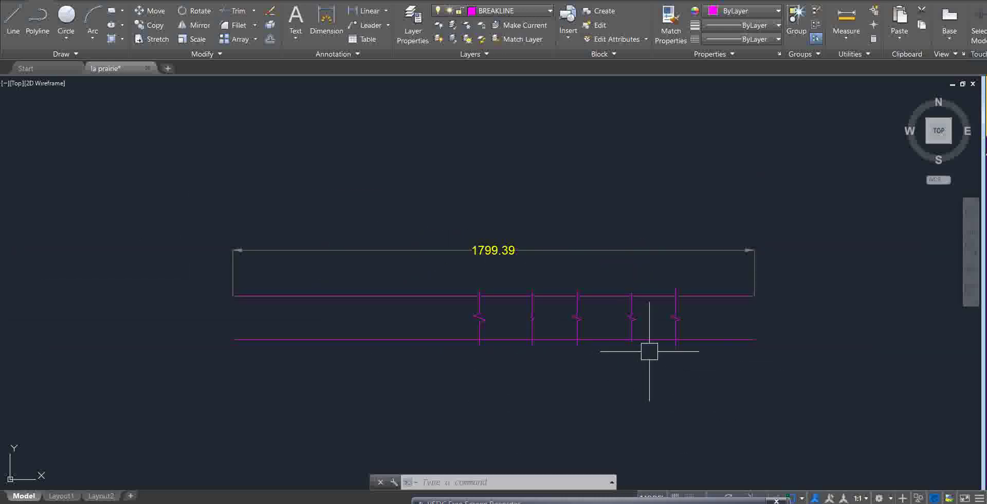